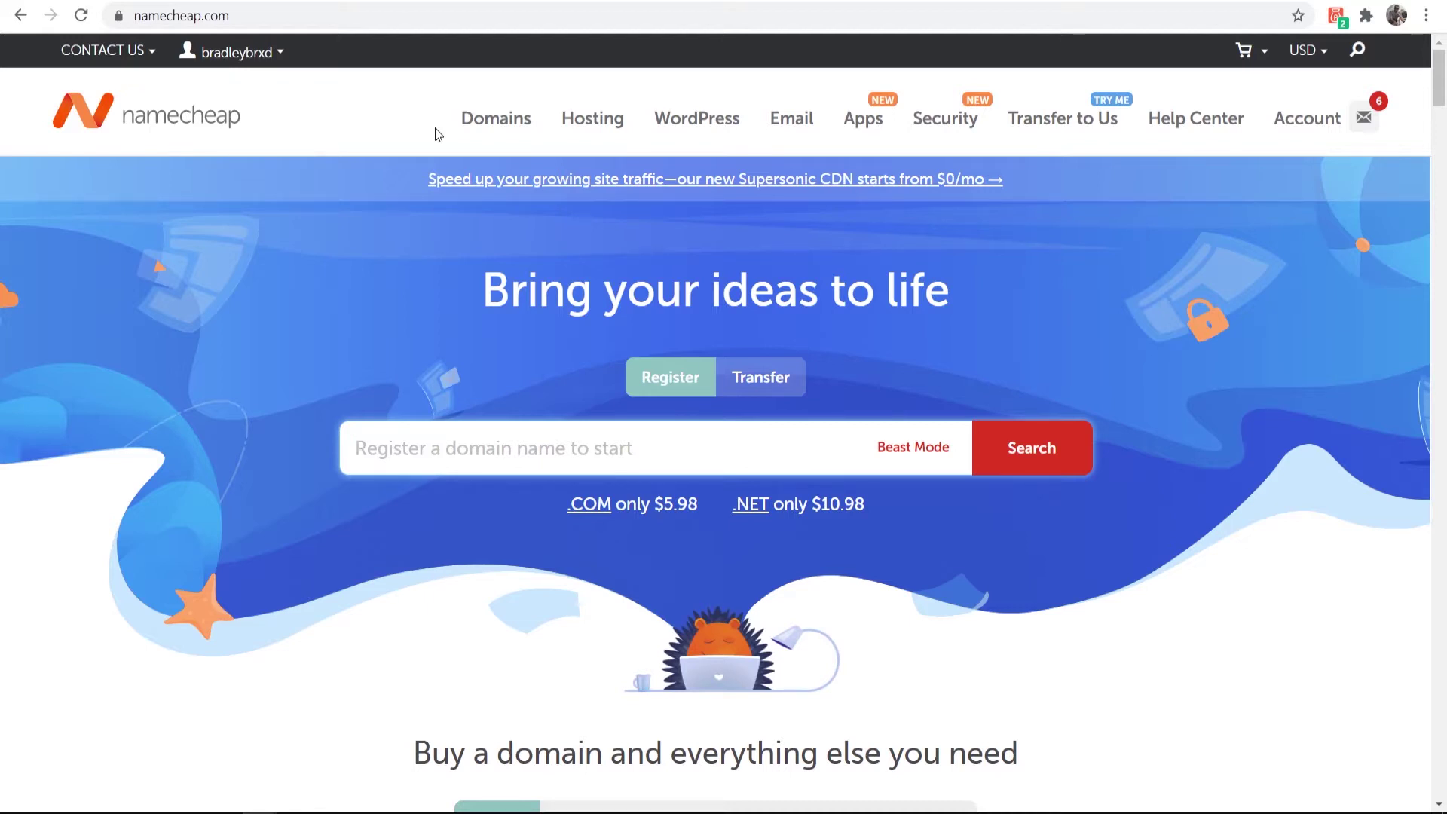
Step: Open the account Dashboard from the username's Your Account dropdown
mouse_move(281, 54)
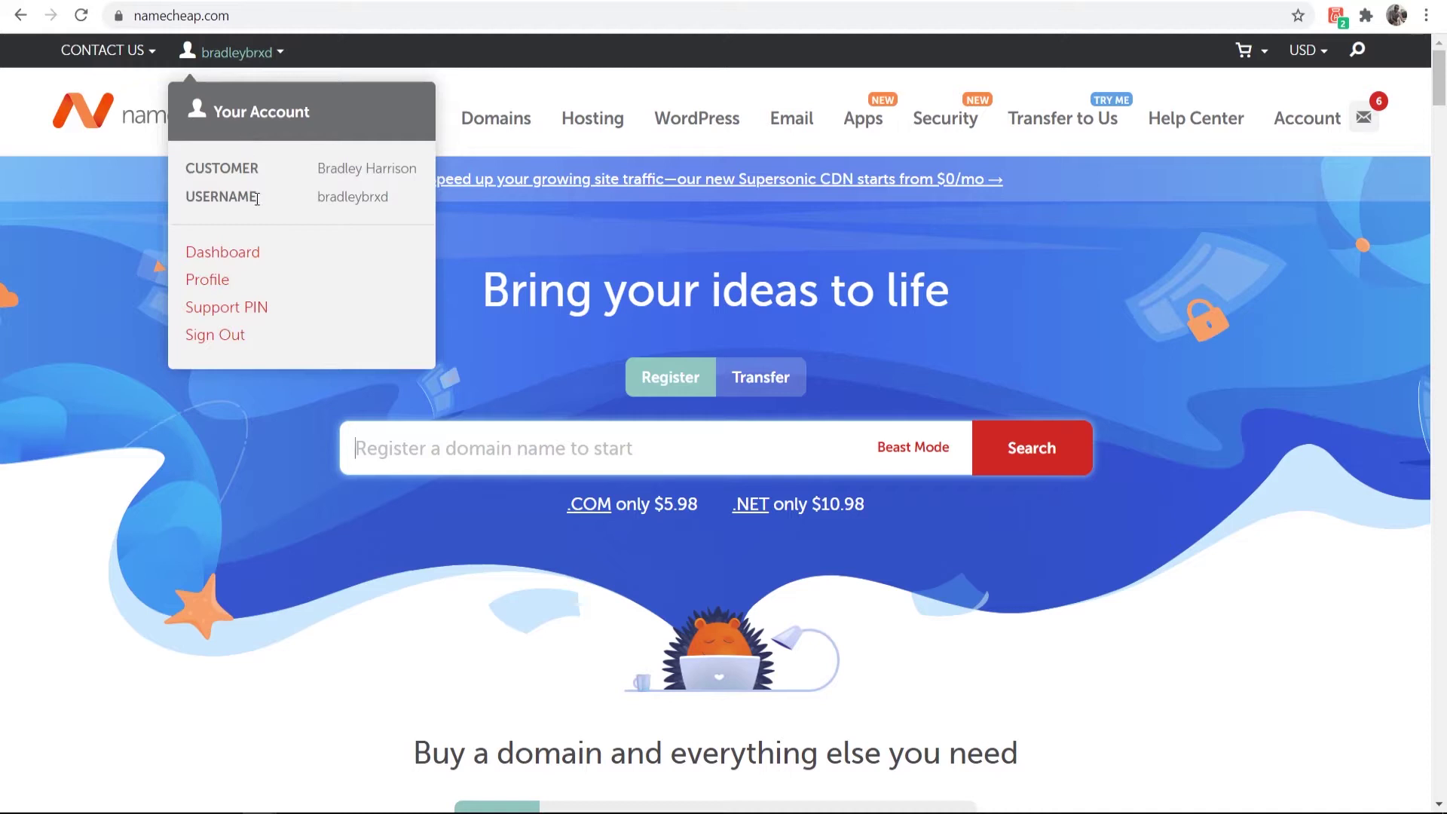
left_click(253, 260)
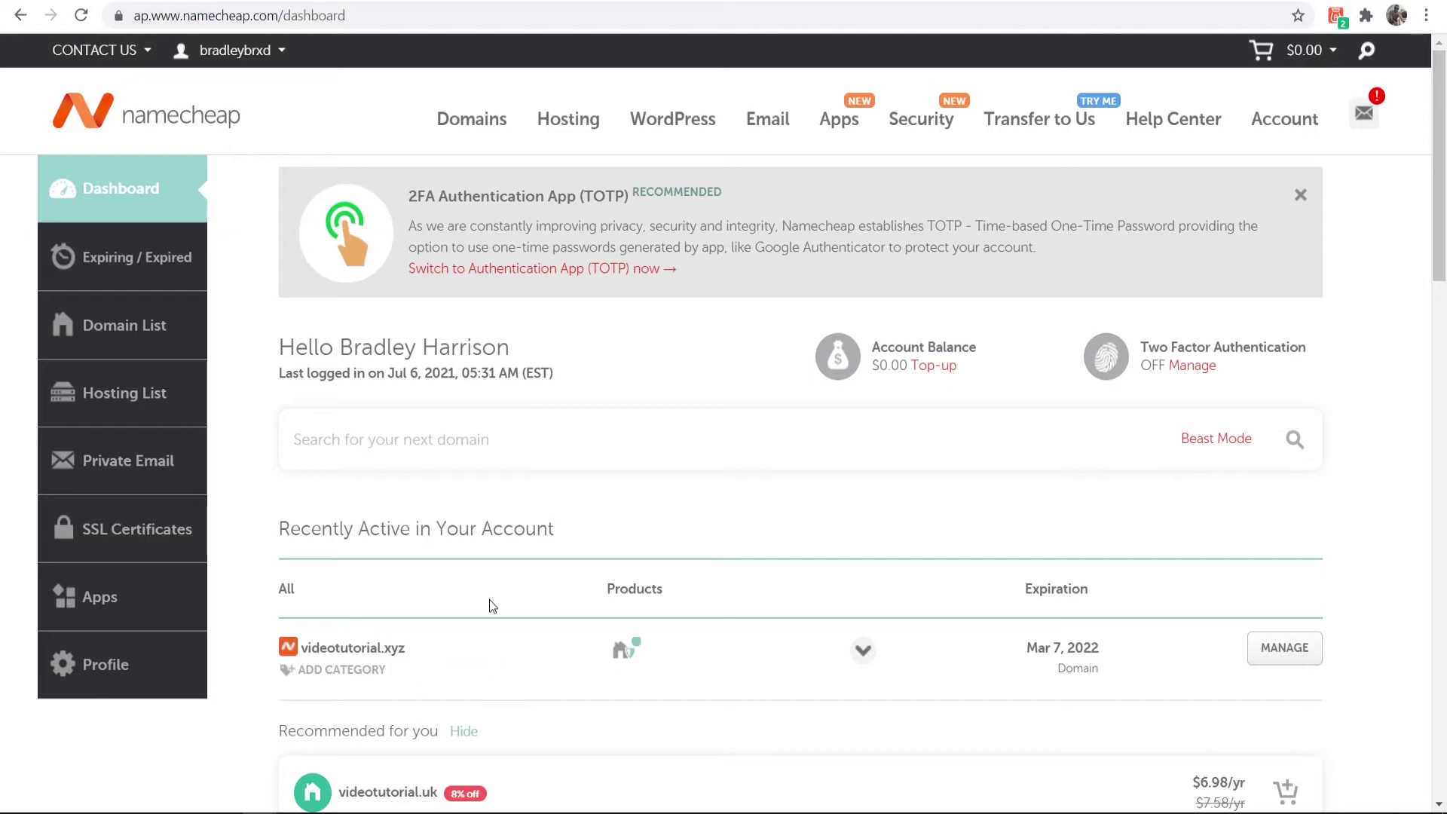
Step: Open the management page for videotutorial.xyz from the Domain List
left_click(100, 336)
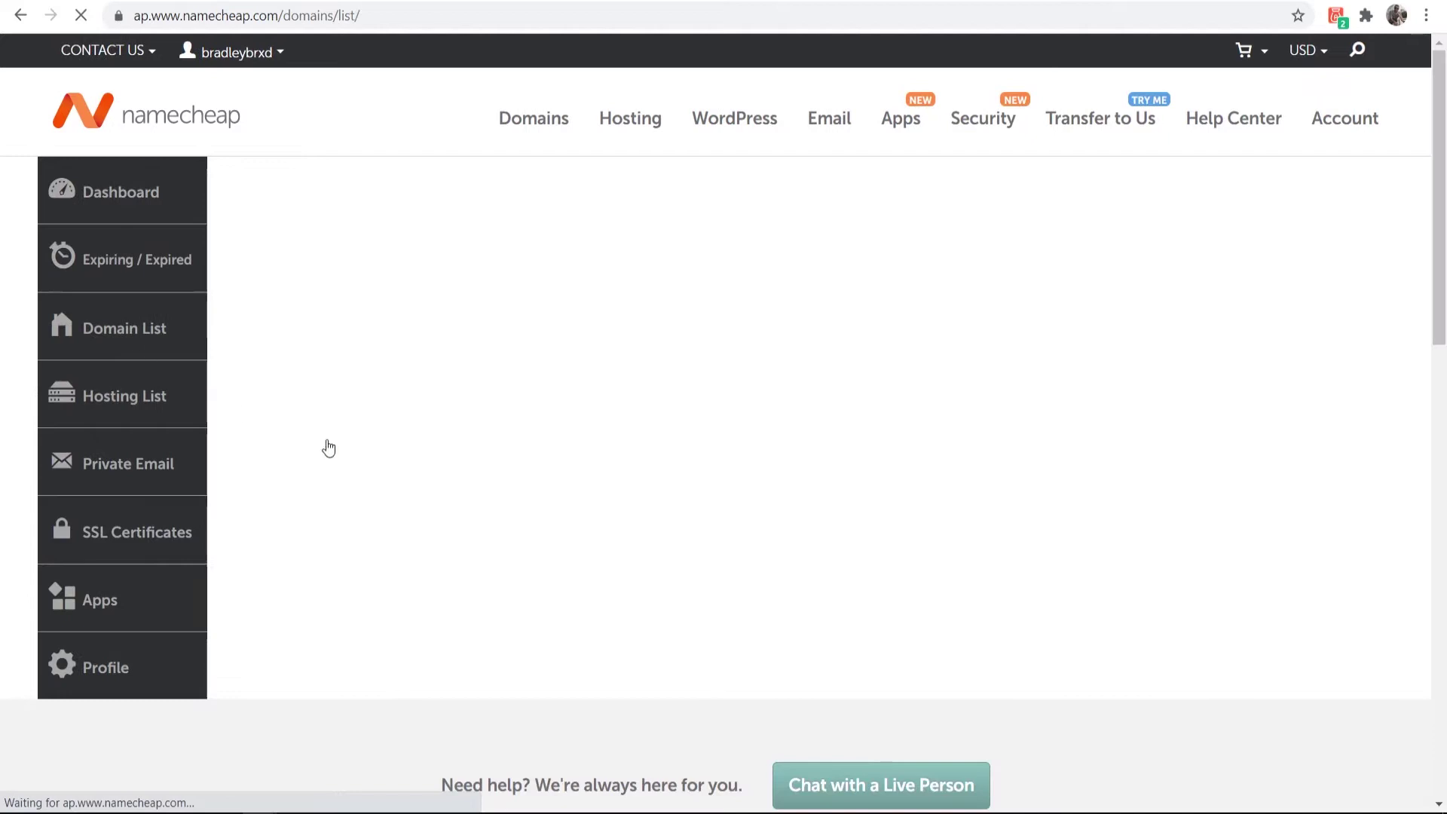
scroll(382, 442, "down", 5)
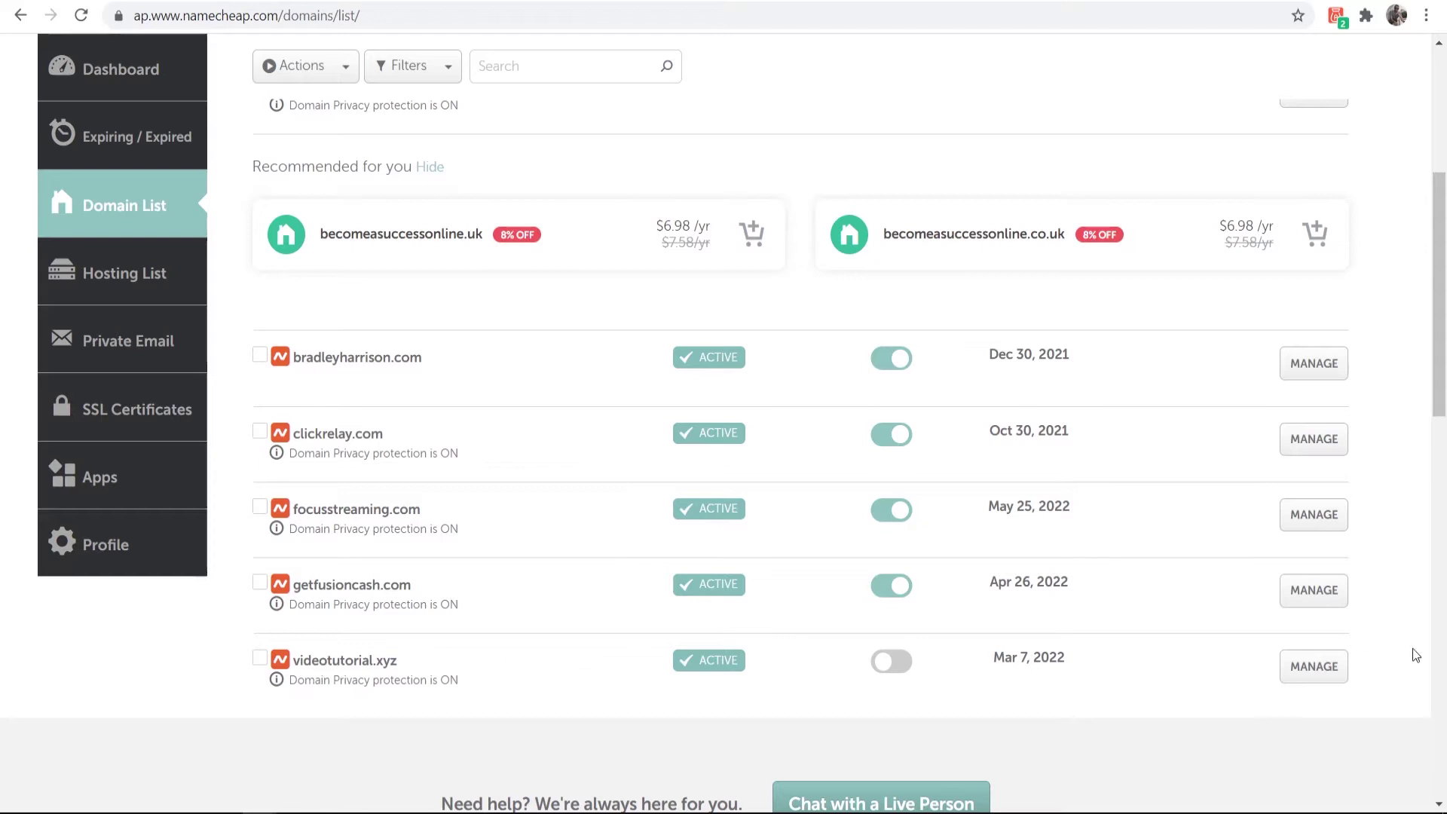
left_click(1325, 685)
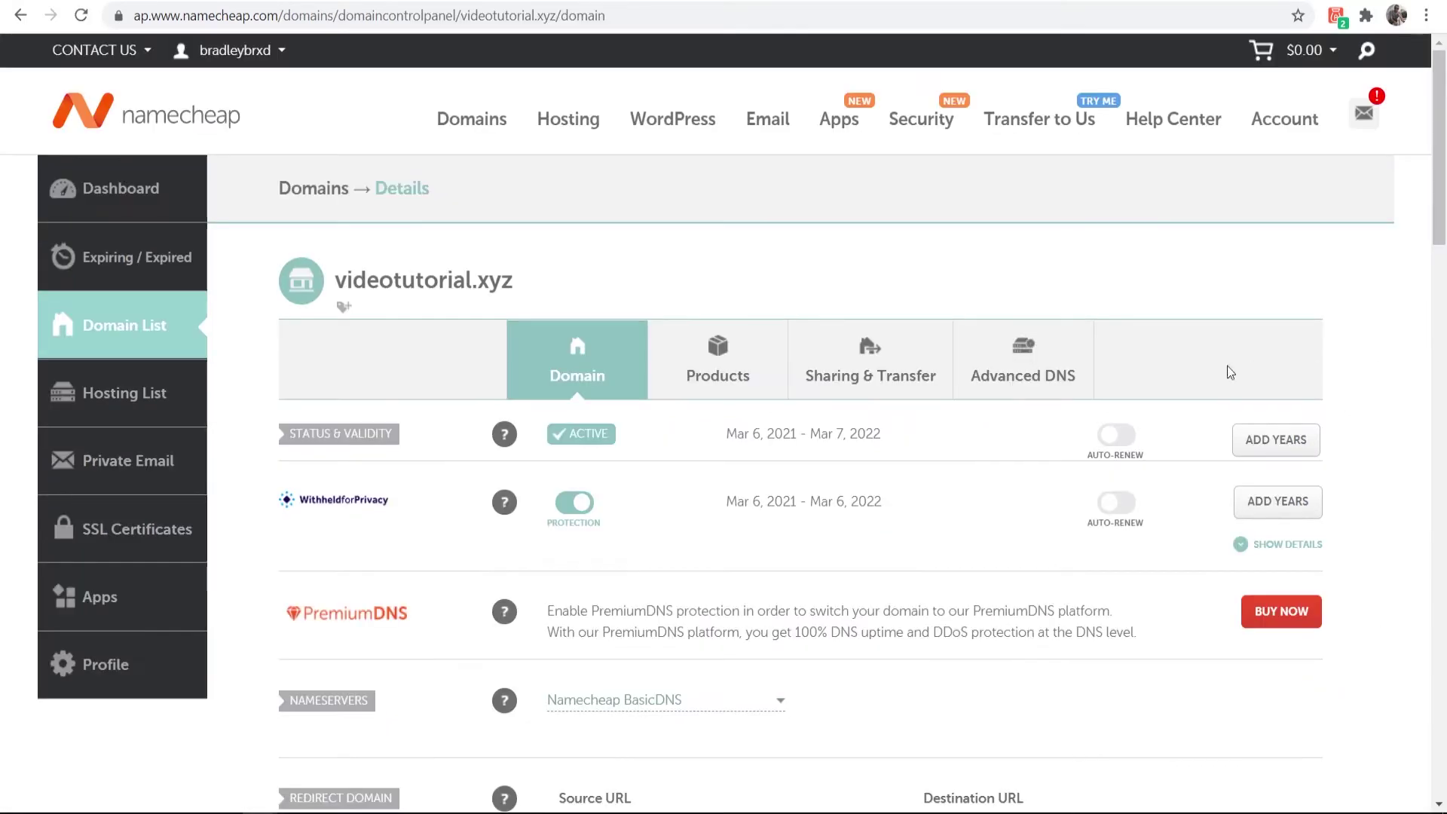
Step: Show videotutorial.xyz's Sharing & Transfer settings, highlighting the change-of-ownership option
left_click(893, 377)
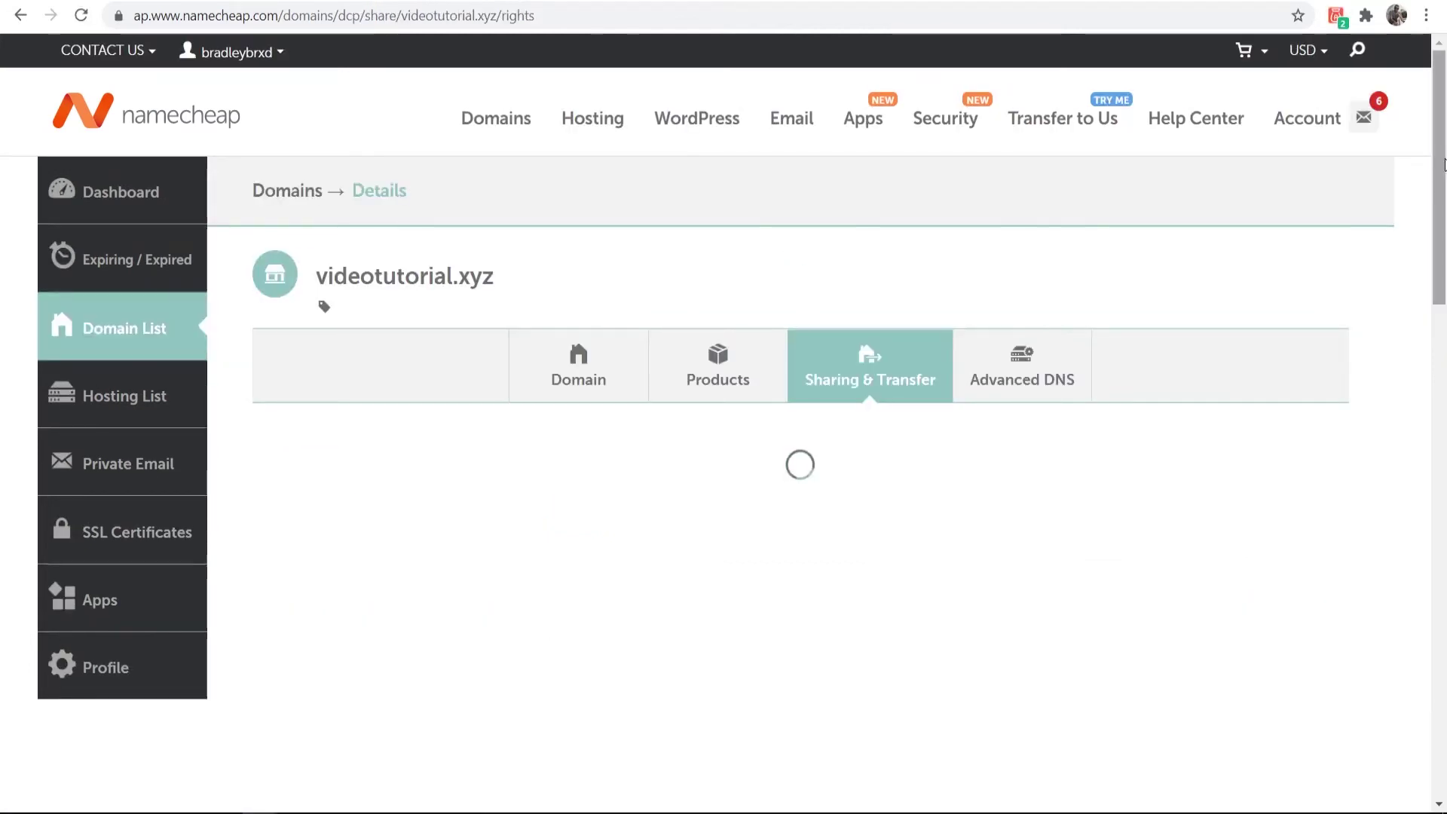
left_click_drag(1442, 161, 1436, 156)
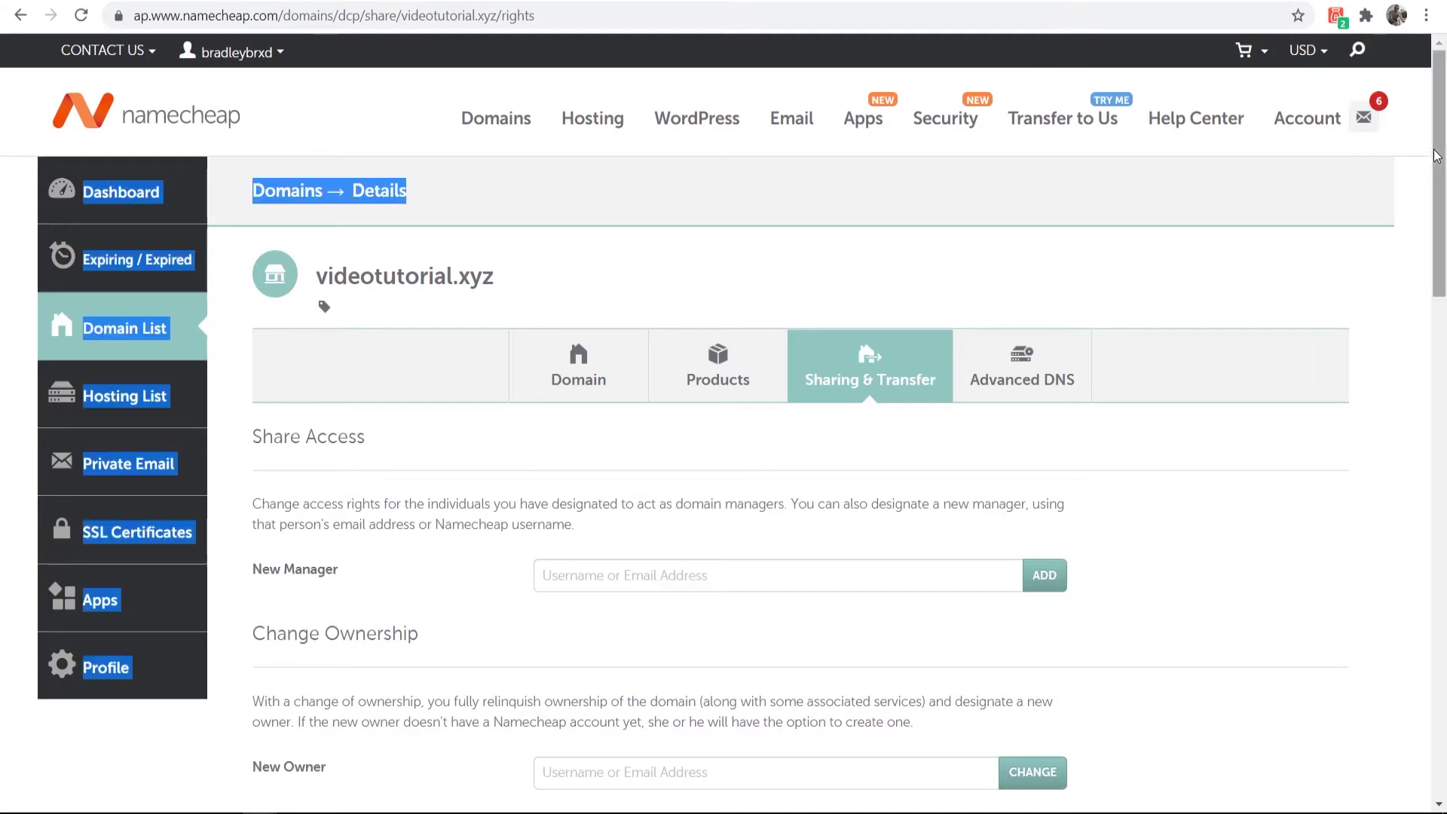
scroll(1436, 156, "down", 3)
left_click(1372, 278)
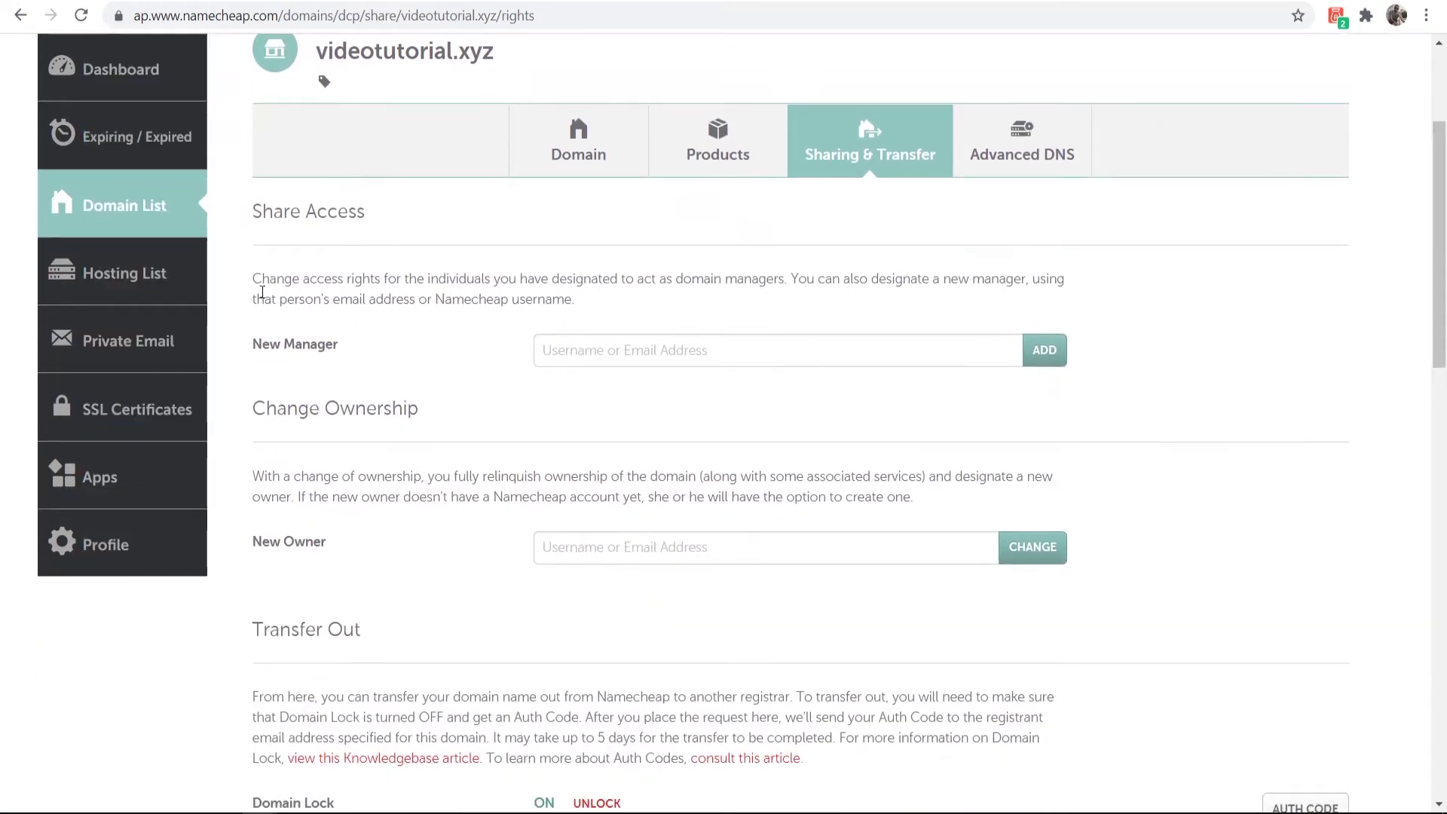
left_click_drag(333, 546, 245, 541)
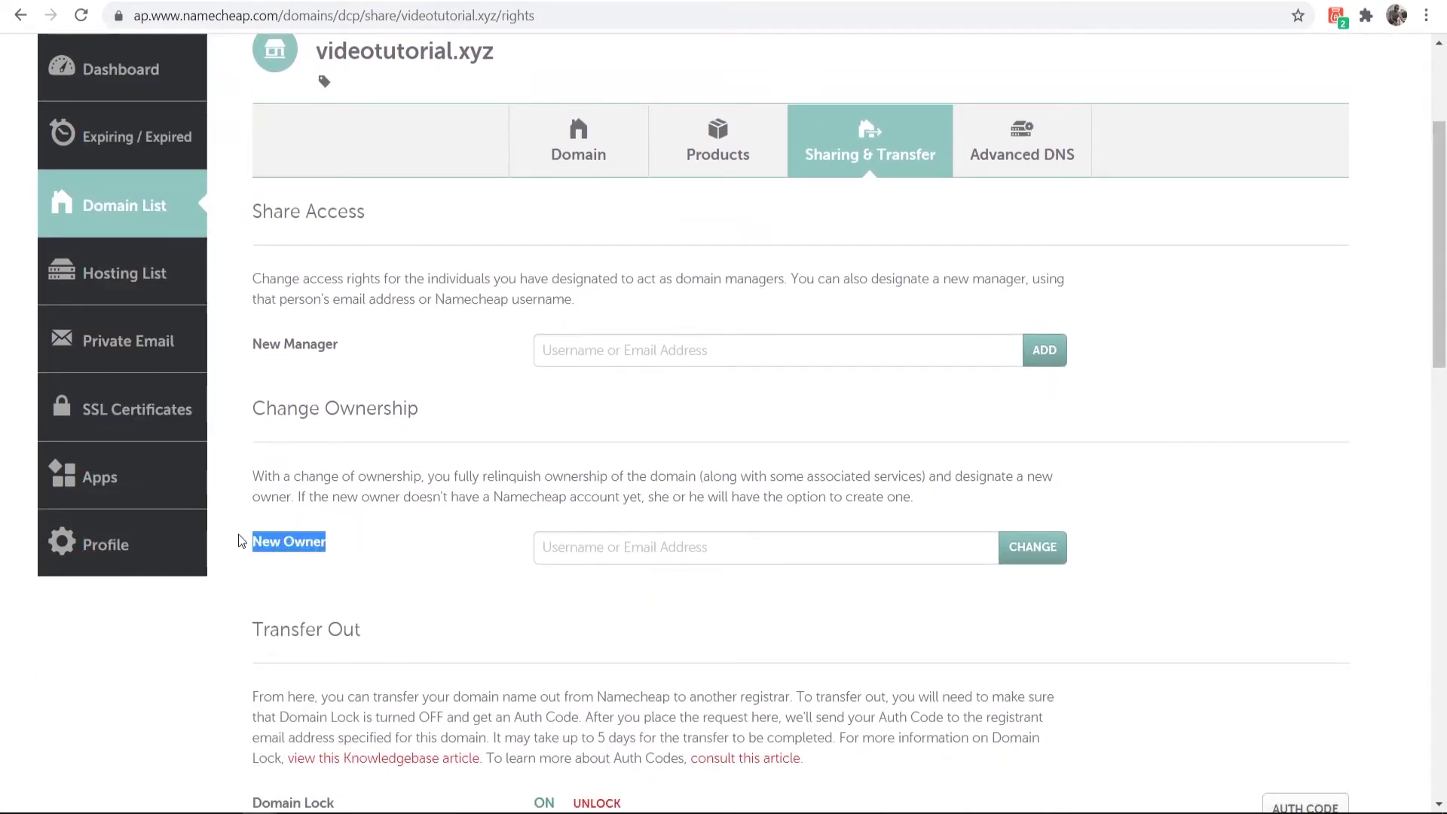
left_click(340, 554)
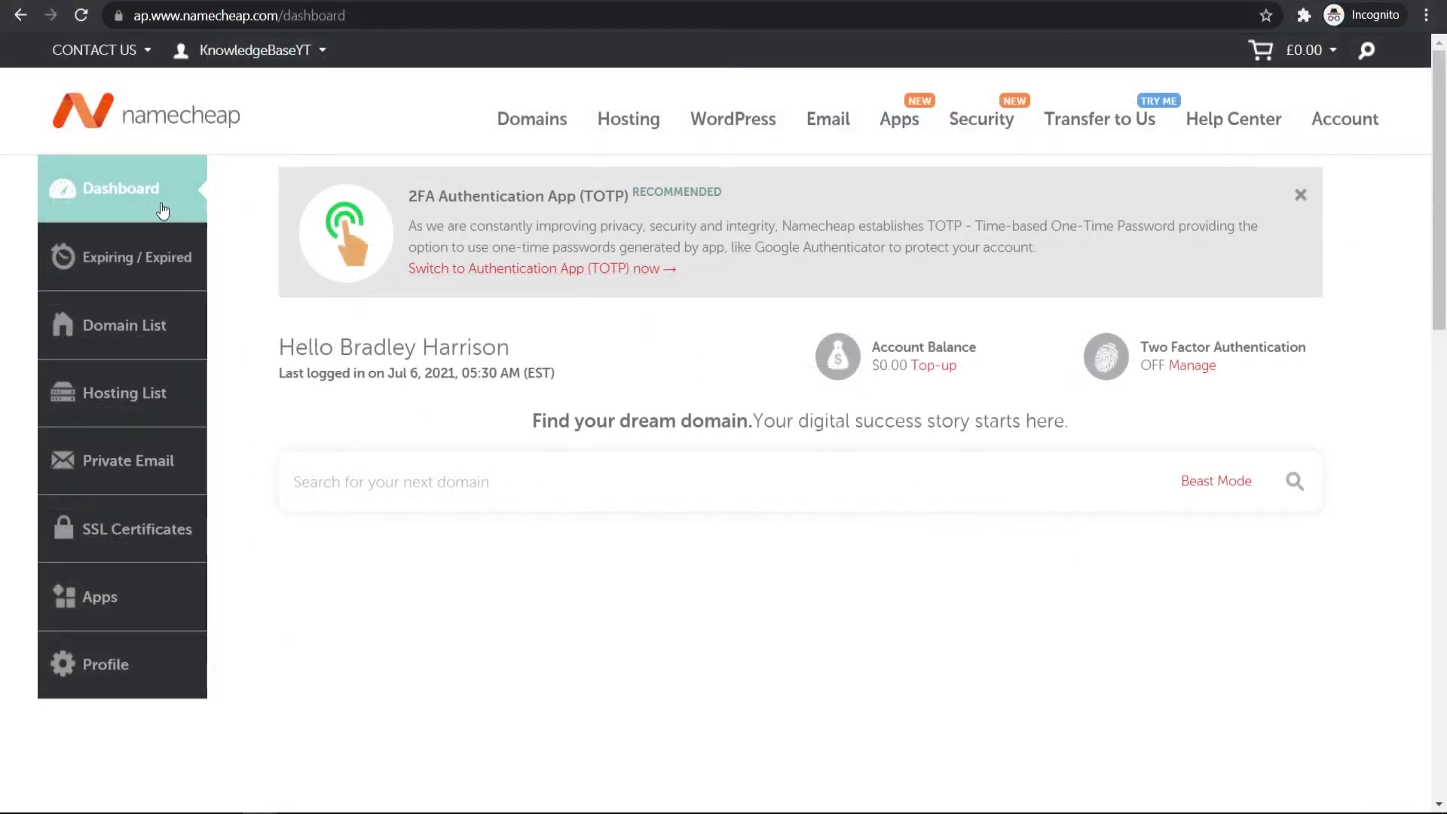
Step: Check the receiving account's Domain List, which is still empty
left_click(154, 345)
left_click(121, 325)
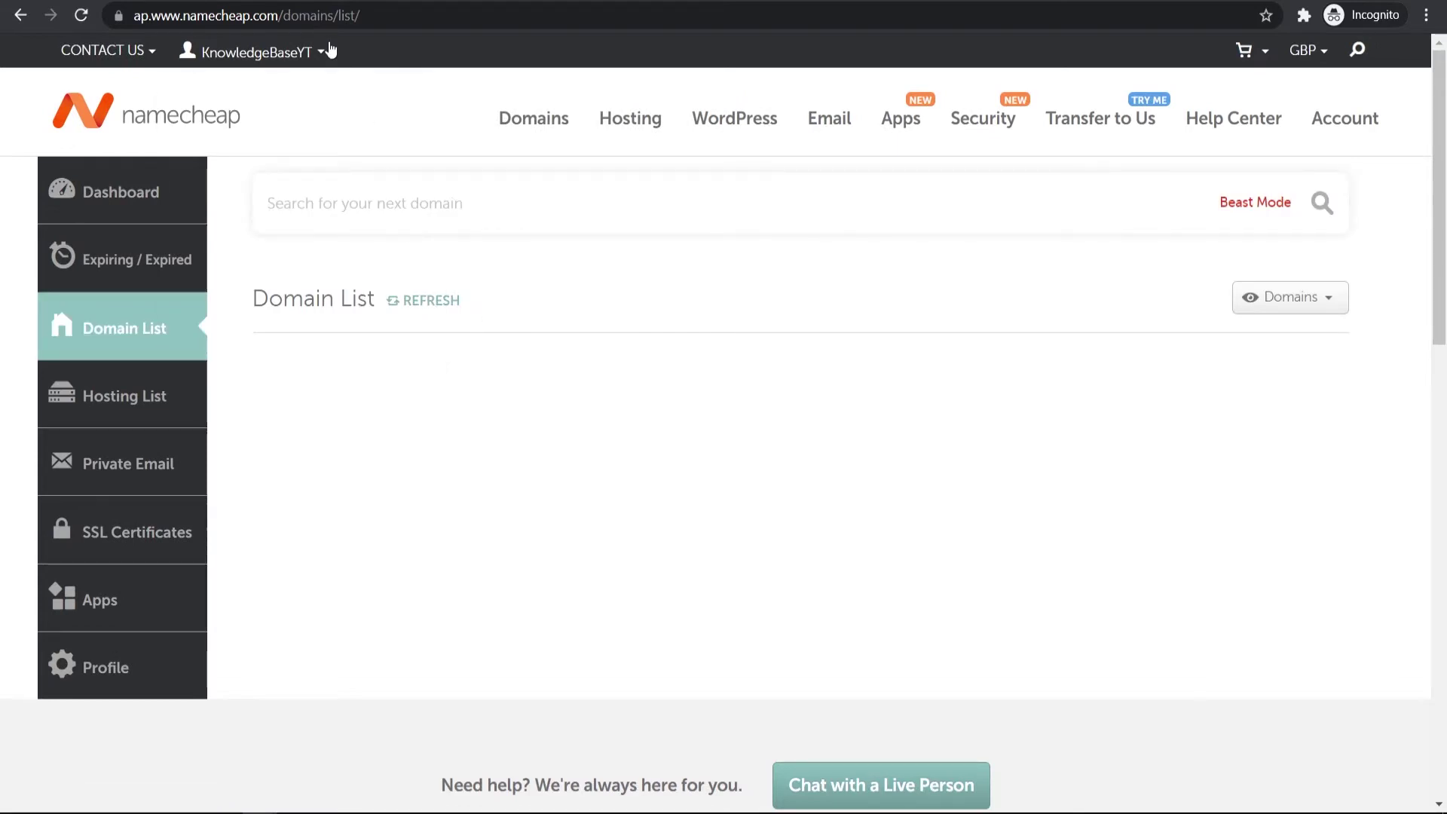
mouse_move(319, 43)
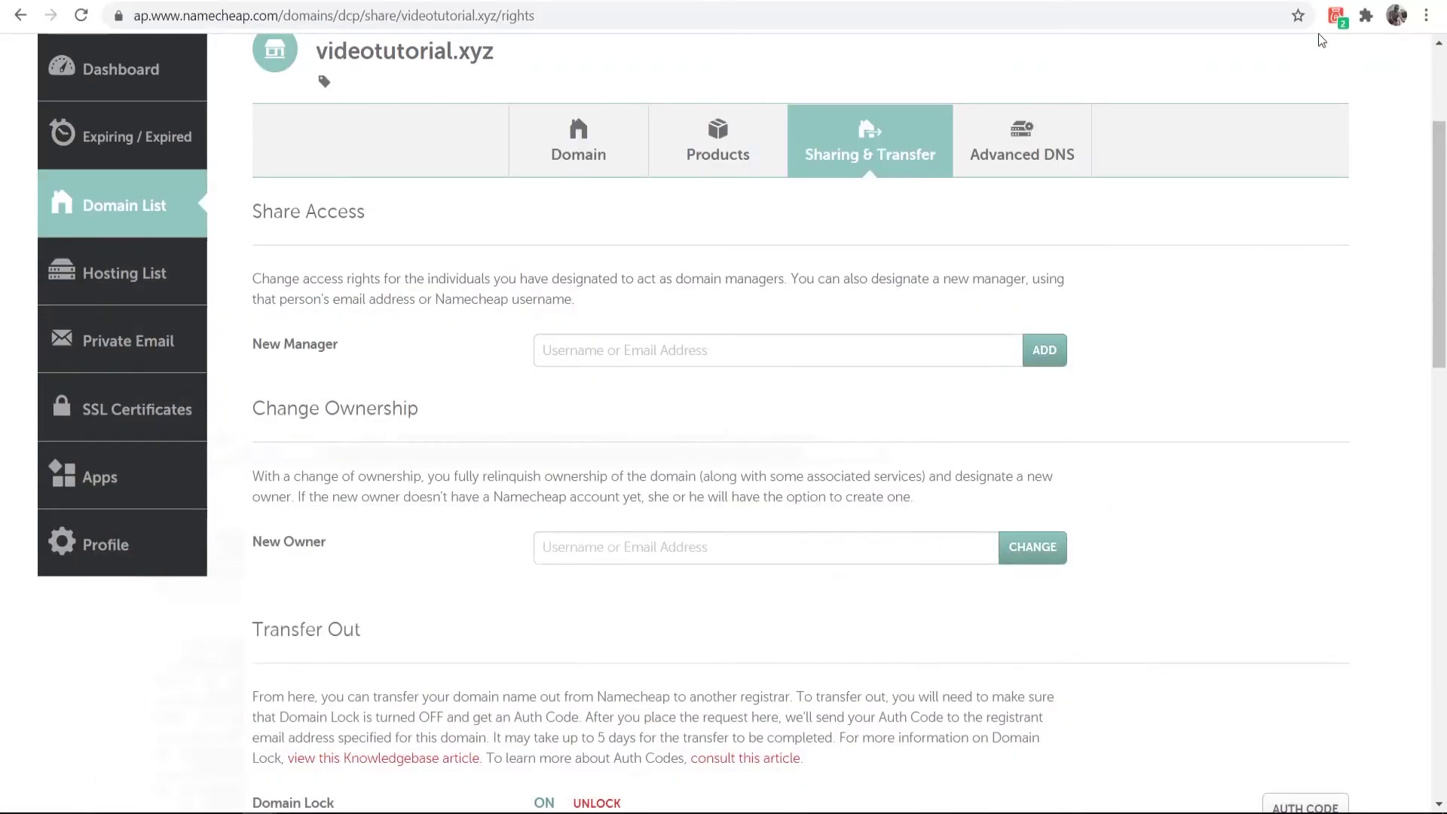
Step: Enter the receiving account's username as the new owner and submit the ownership change
left_click(613, 545)
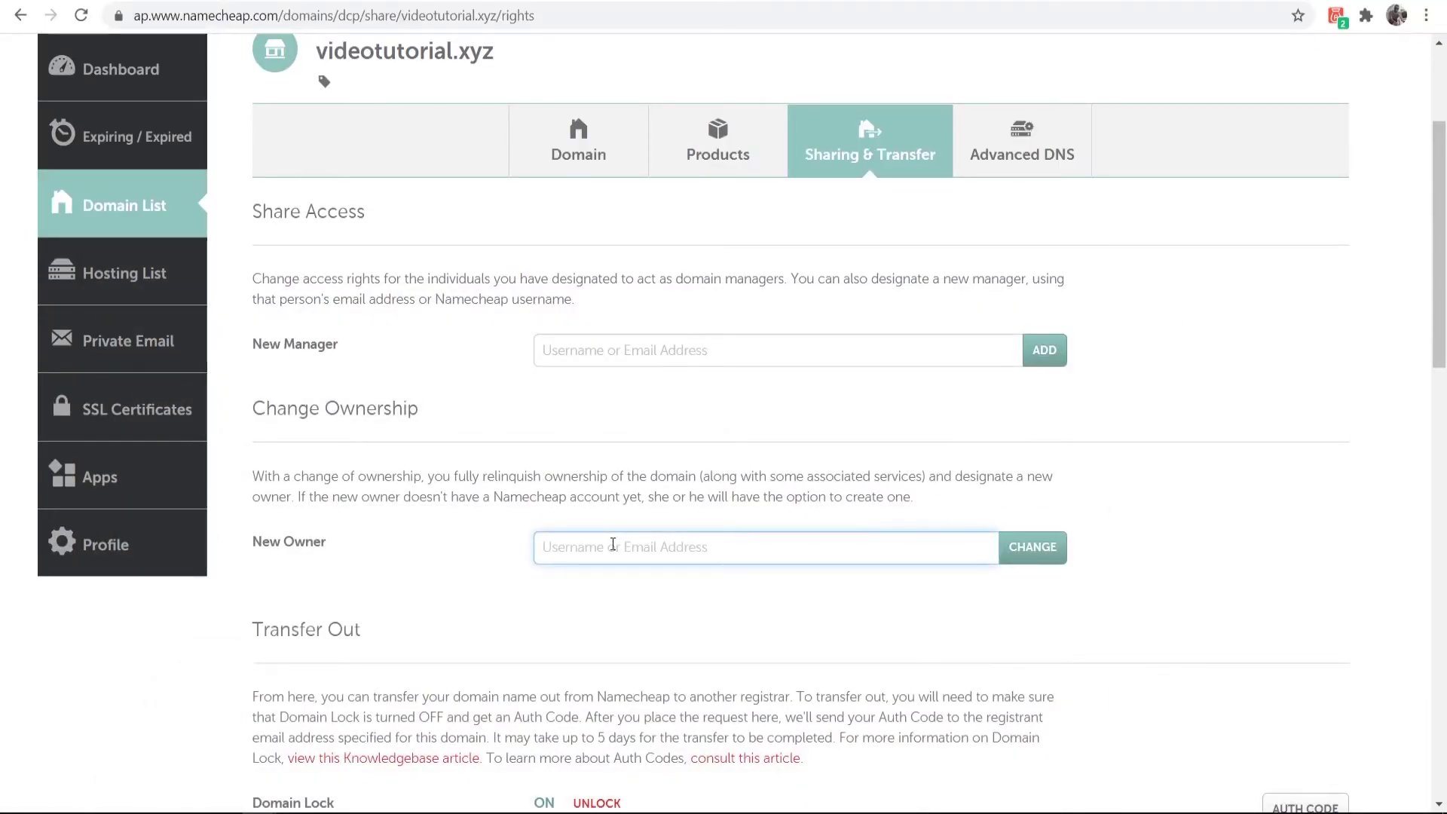
type("KnowledgeBa")
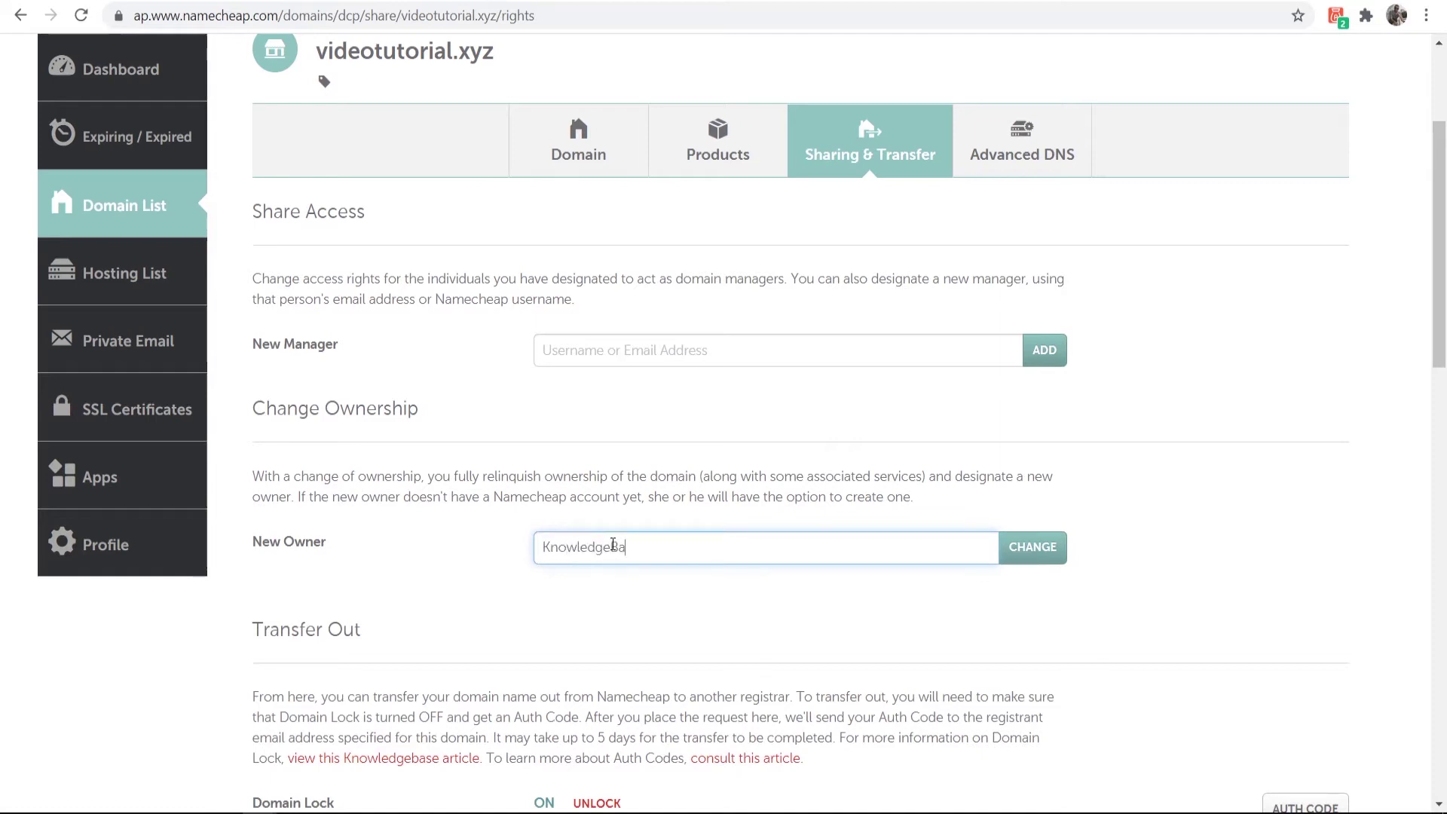
type("seYT")
left_click(1045, 558)
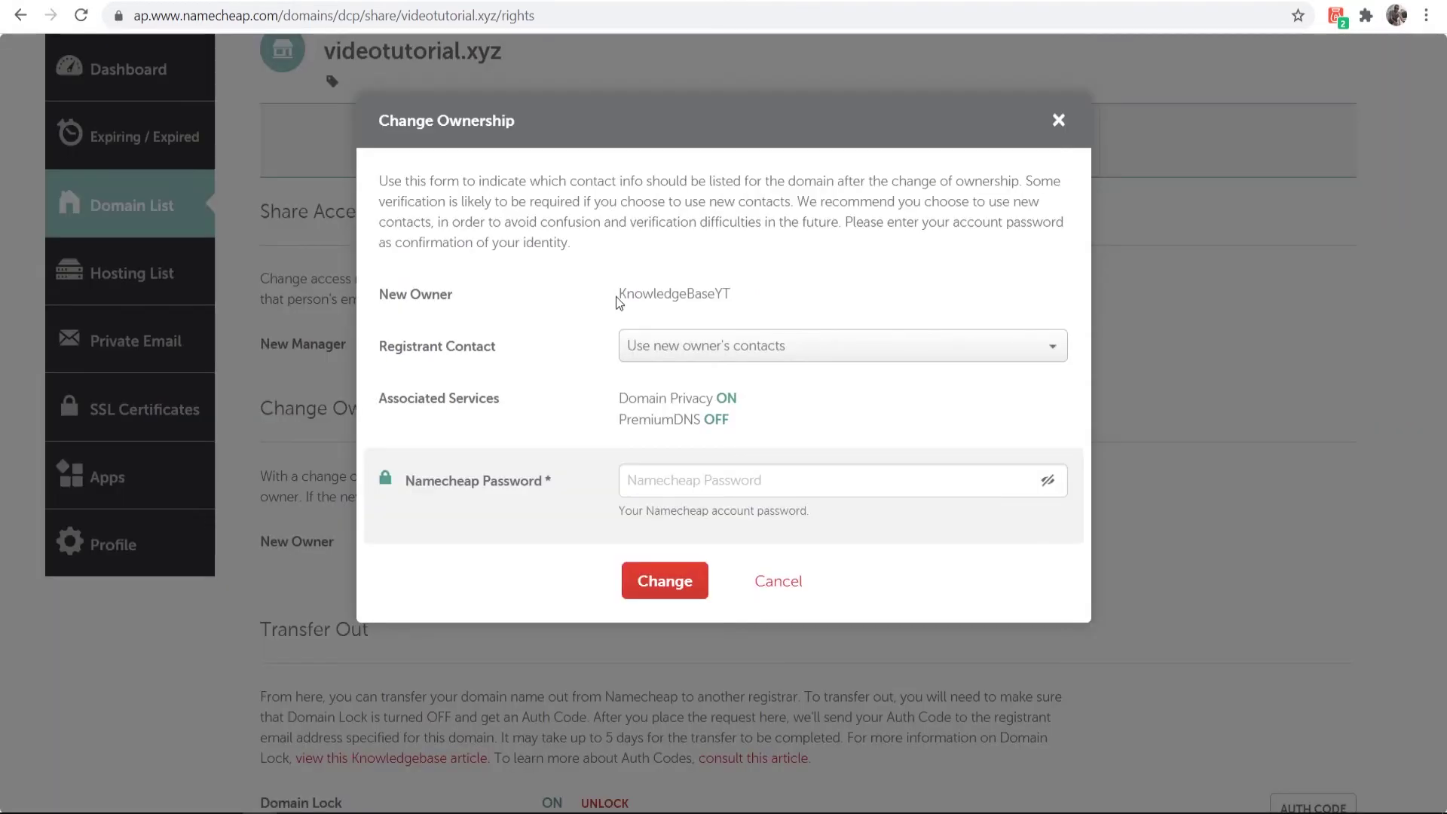
left_click_drag(617, 294, 737, 303)
left_click(738, 303)
Step: Keep the new owner's registrant contacts, fill the saved password, and confirm the change
left_click(747, 365)
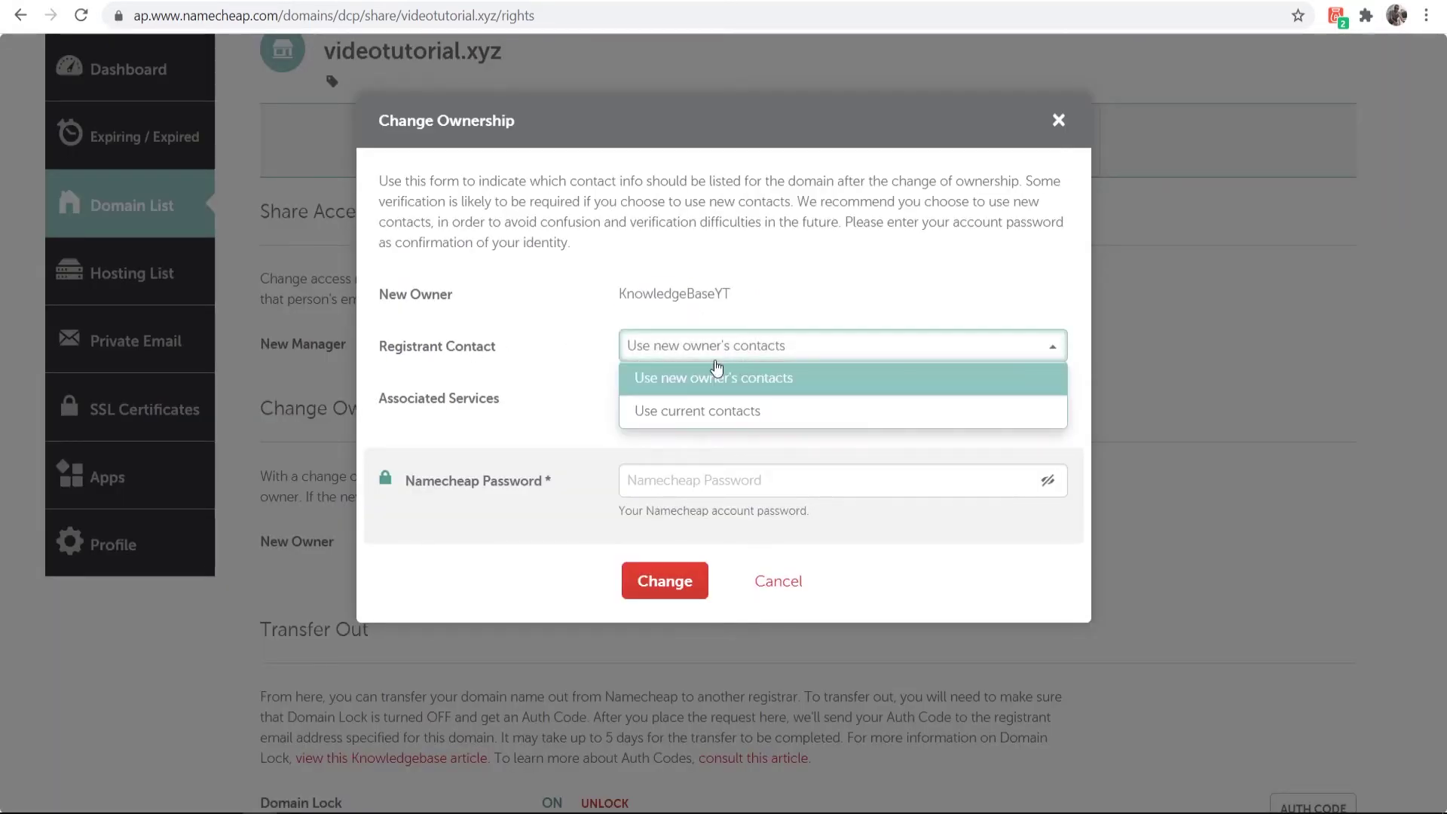
left_click(706, 367)
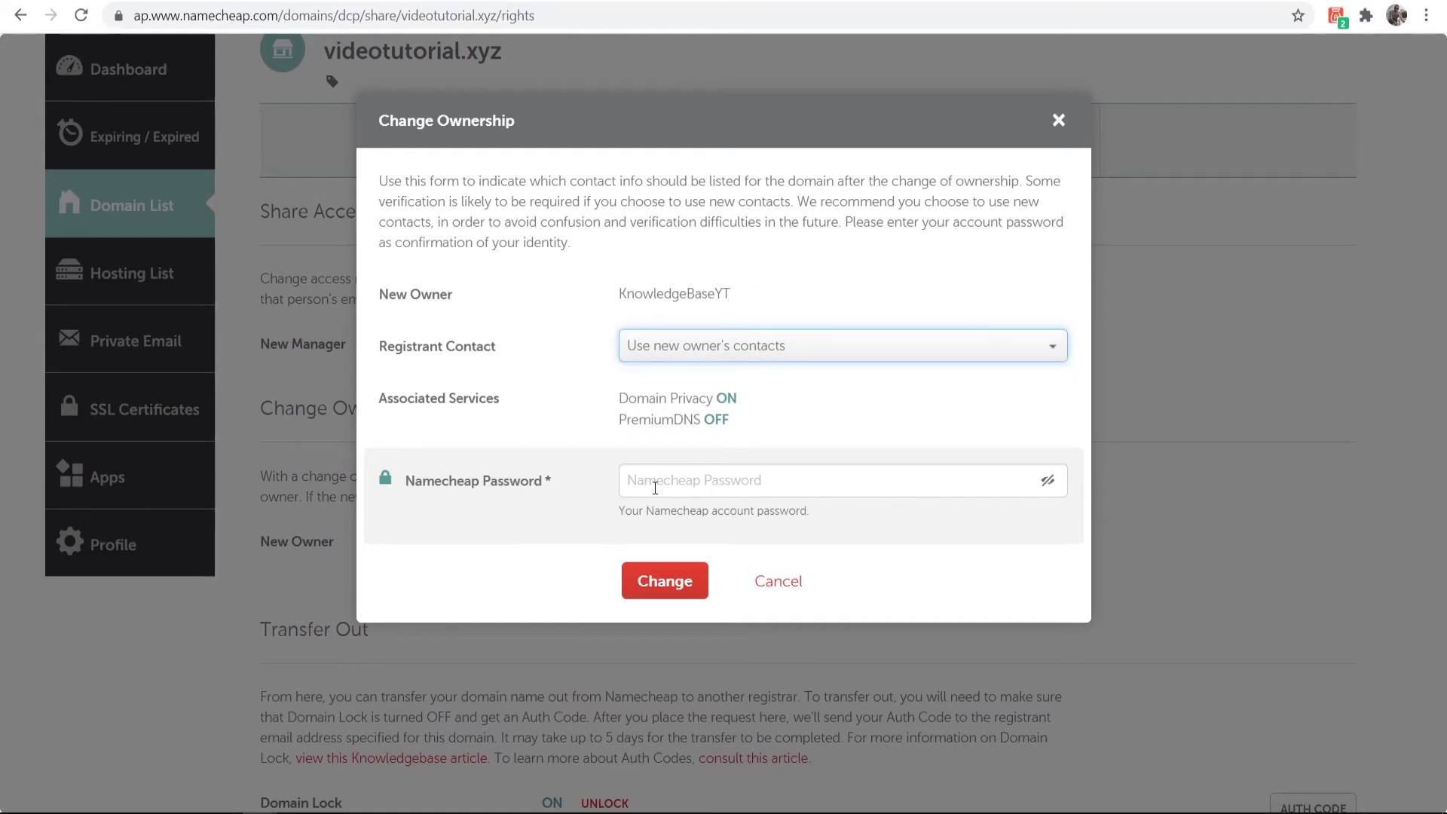
left_click(685, 484)
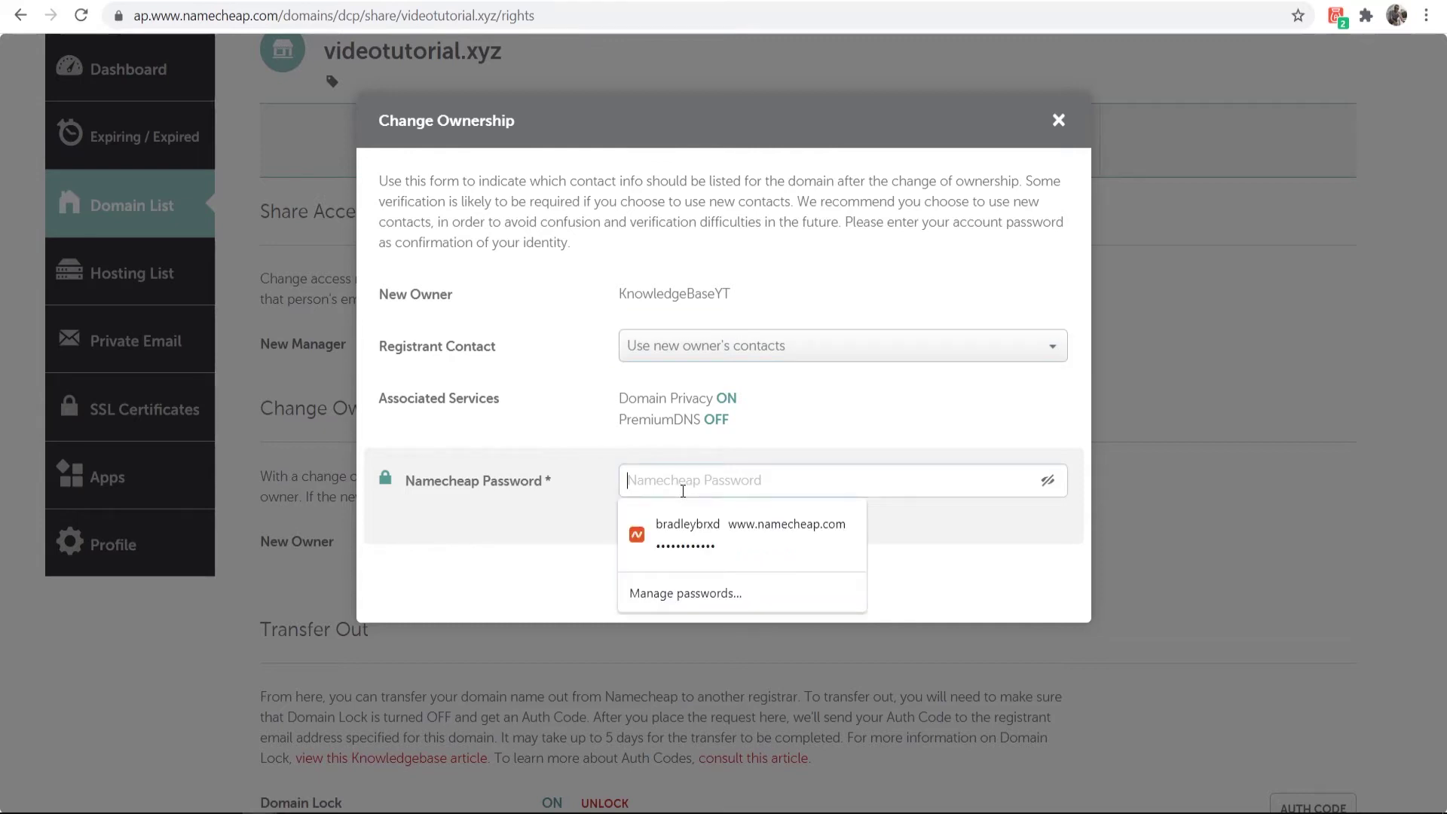
left_click(807, 525)
left_click(667, 582)
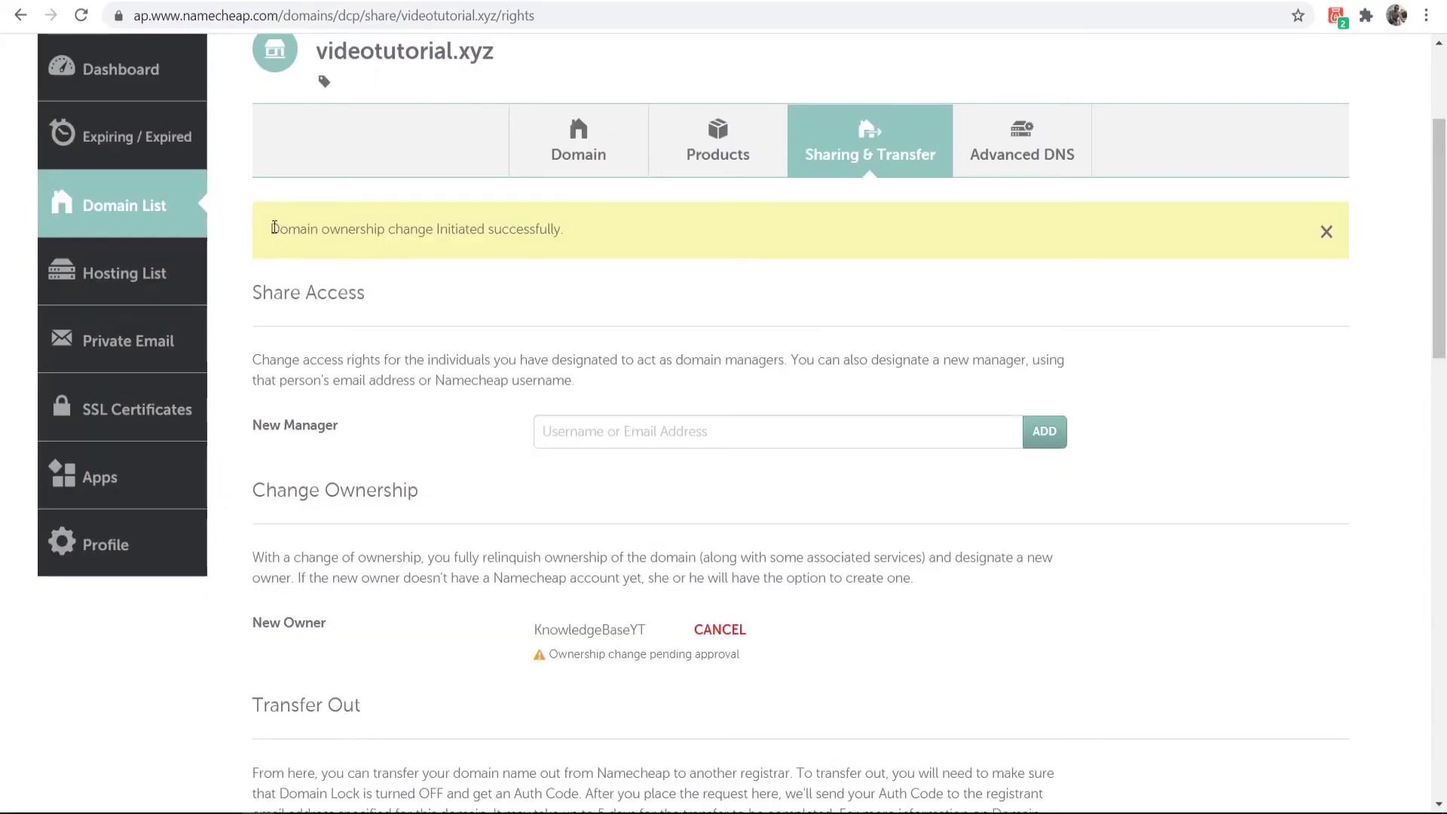
left_click_drag(274, 227, 493, 231)
left_click(503, 279)
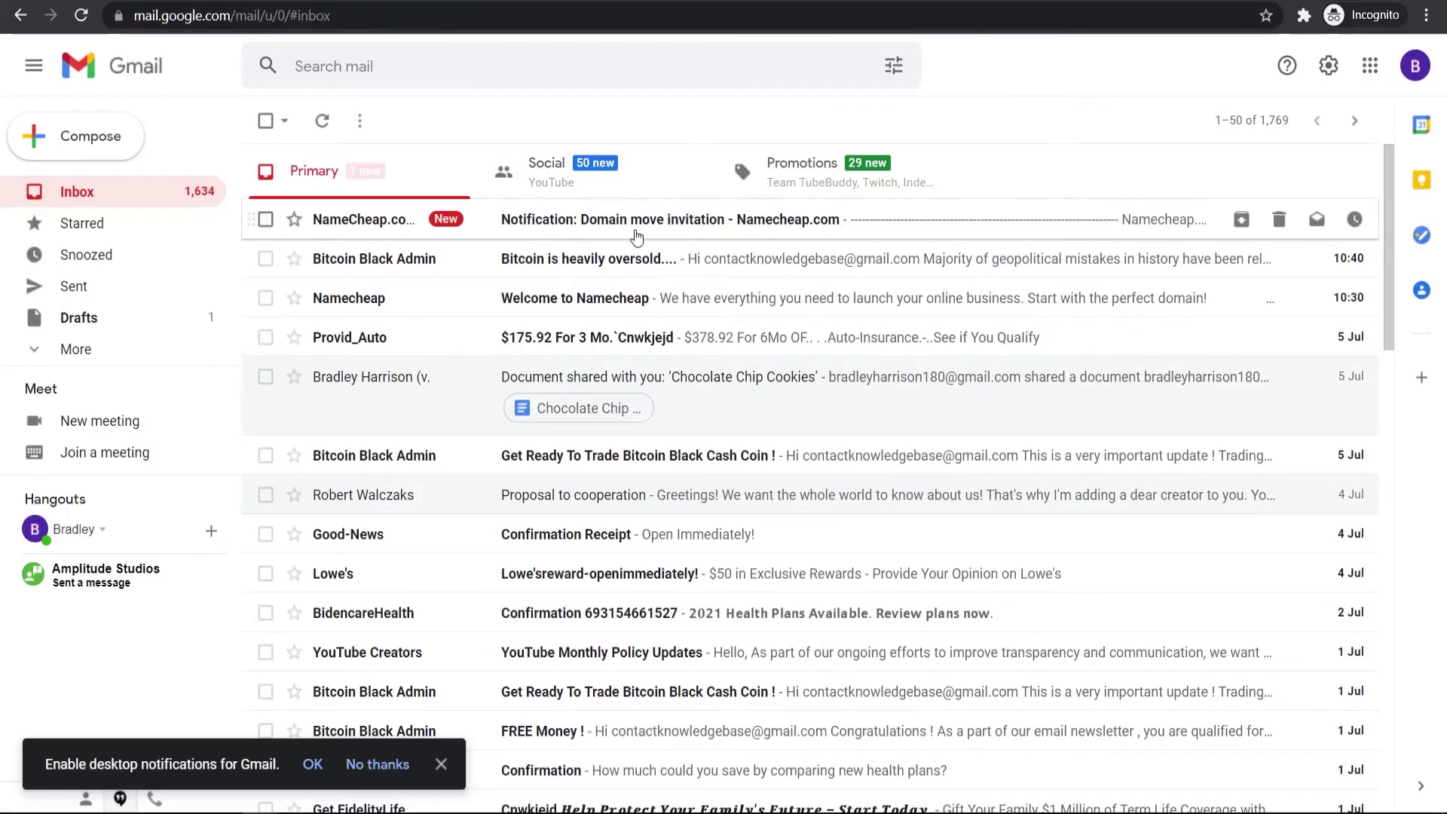
Step: Open the Namecheap 'Domain move invitation' email and follow its invitation link
left_click(630, 227)
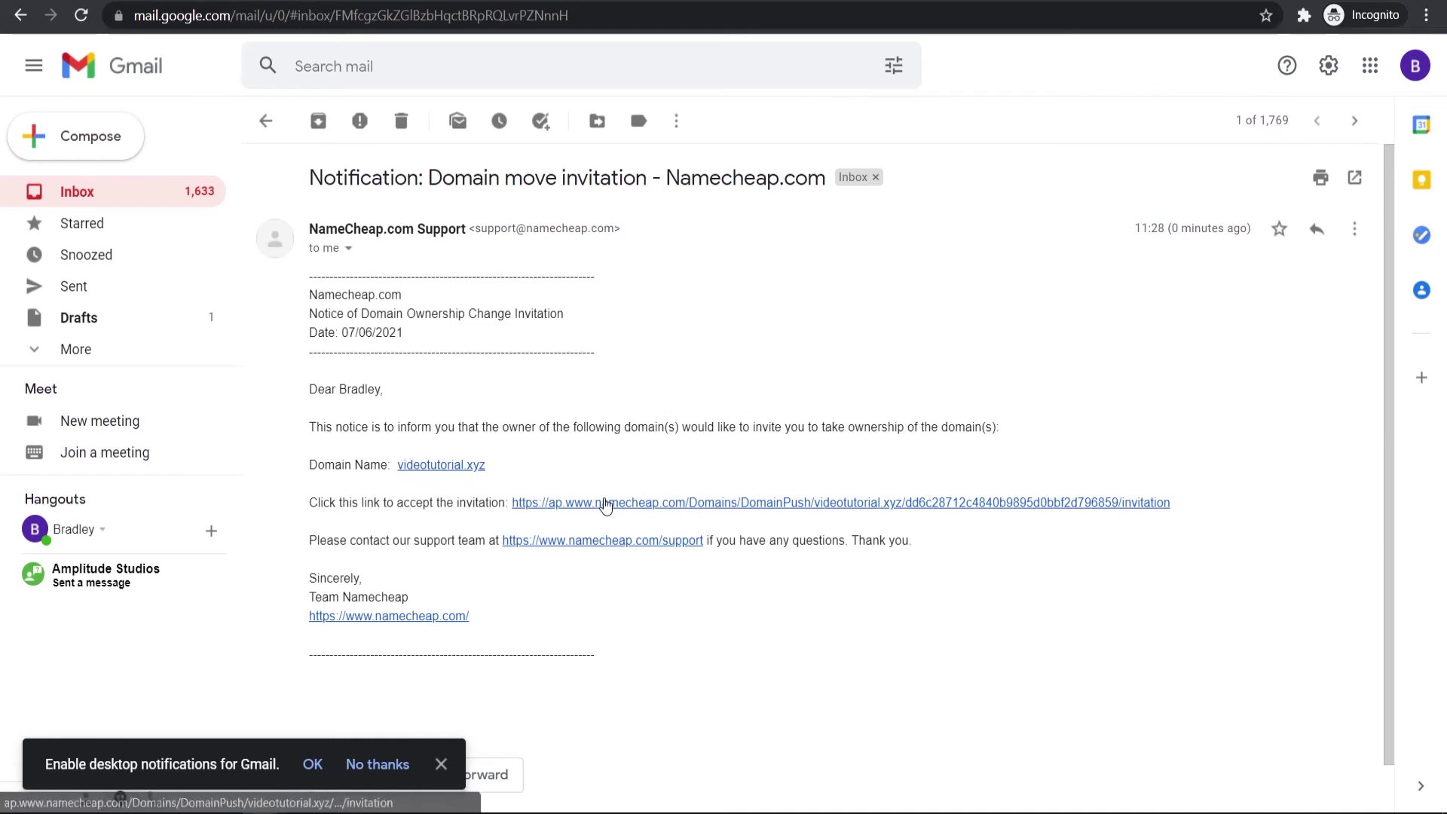
left_click(603, 501)
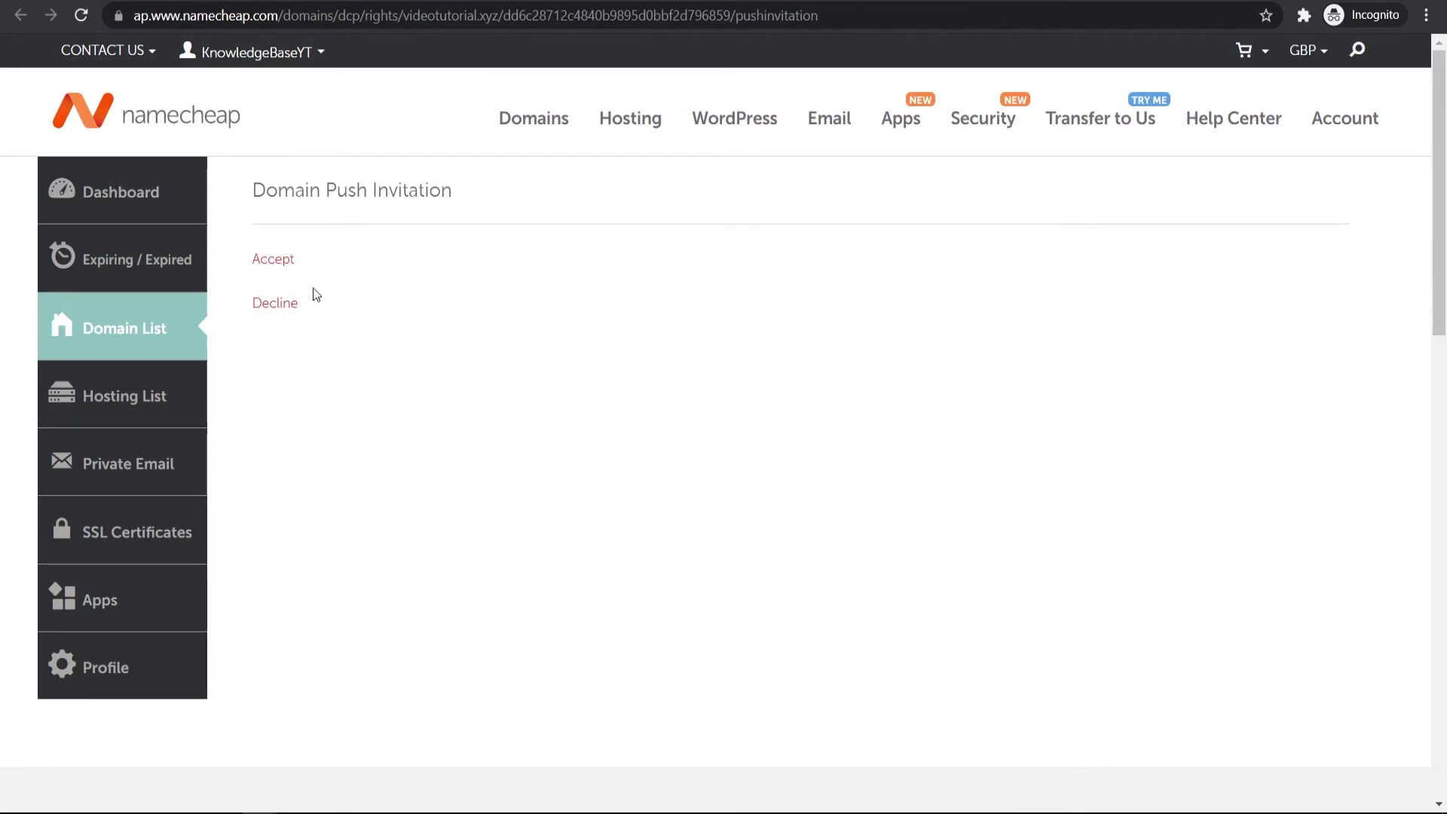
Step: Accept the videotutorial.xyz push invitation and move past the Add Primary Address form
left_click(267, 261)
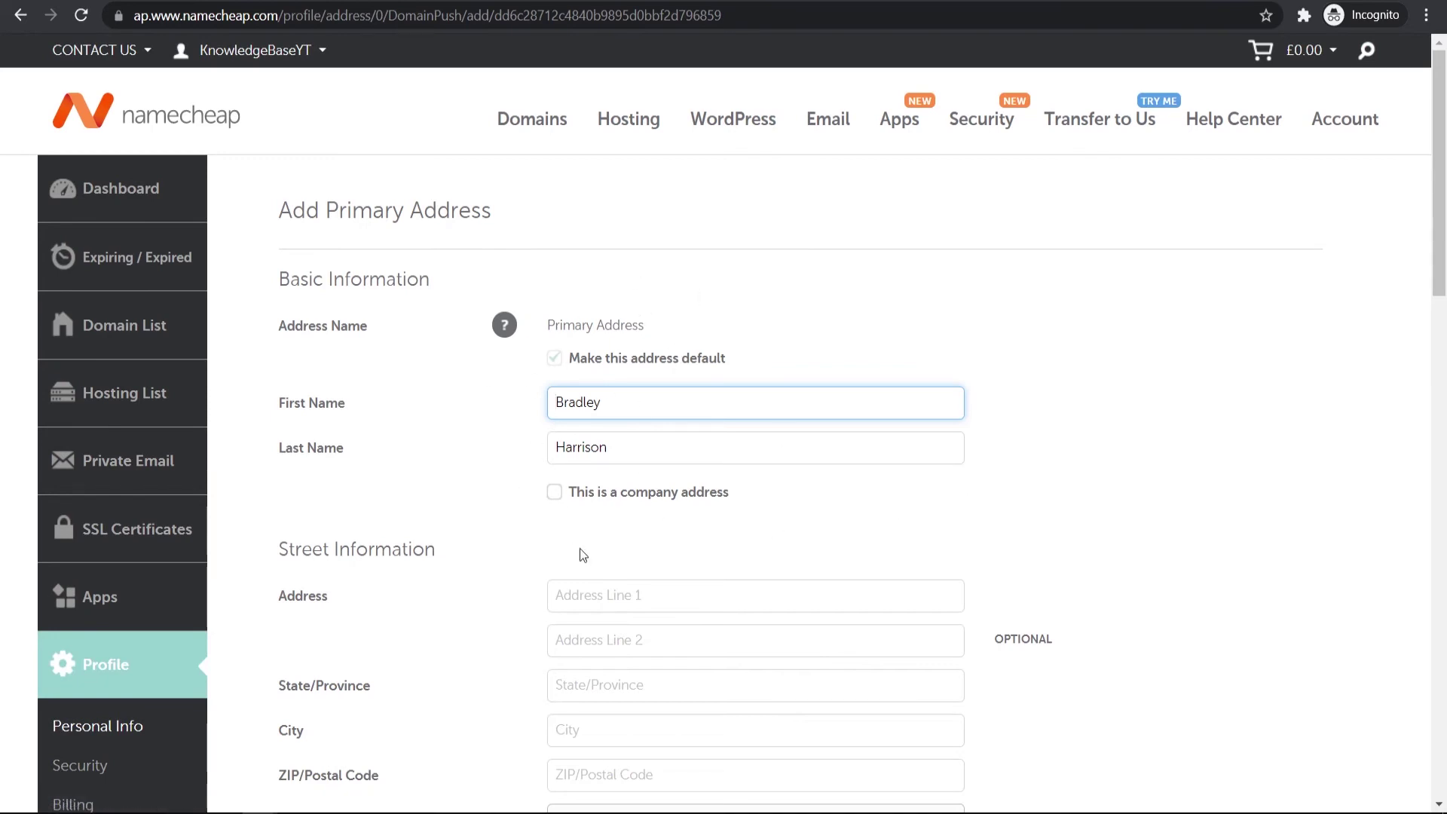
scroll(565, 472, "down", 1)
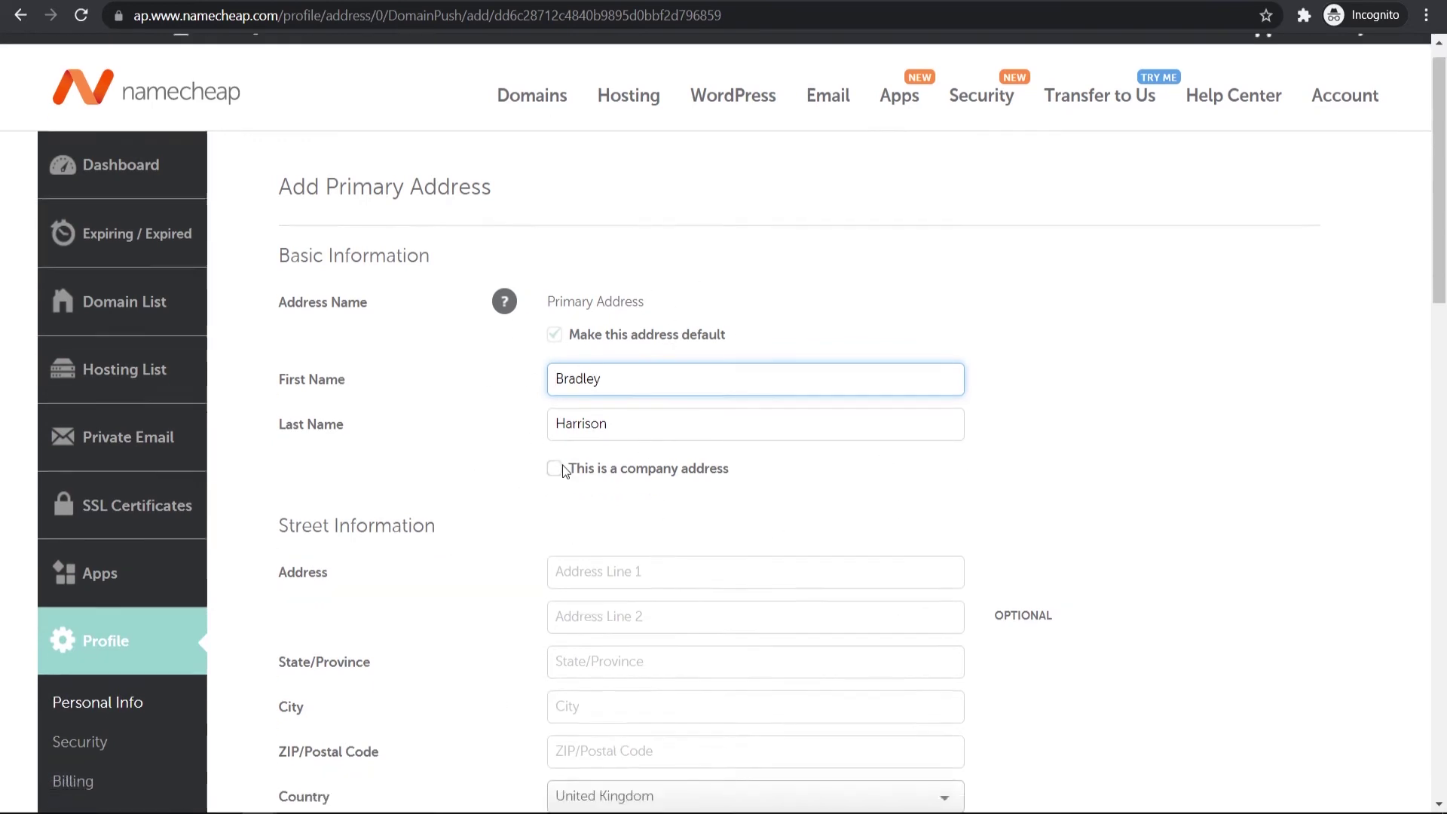
scroll(564, 472, "down", 6)
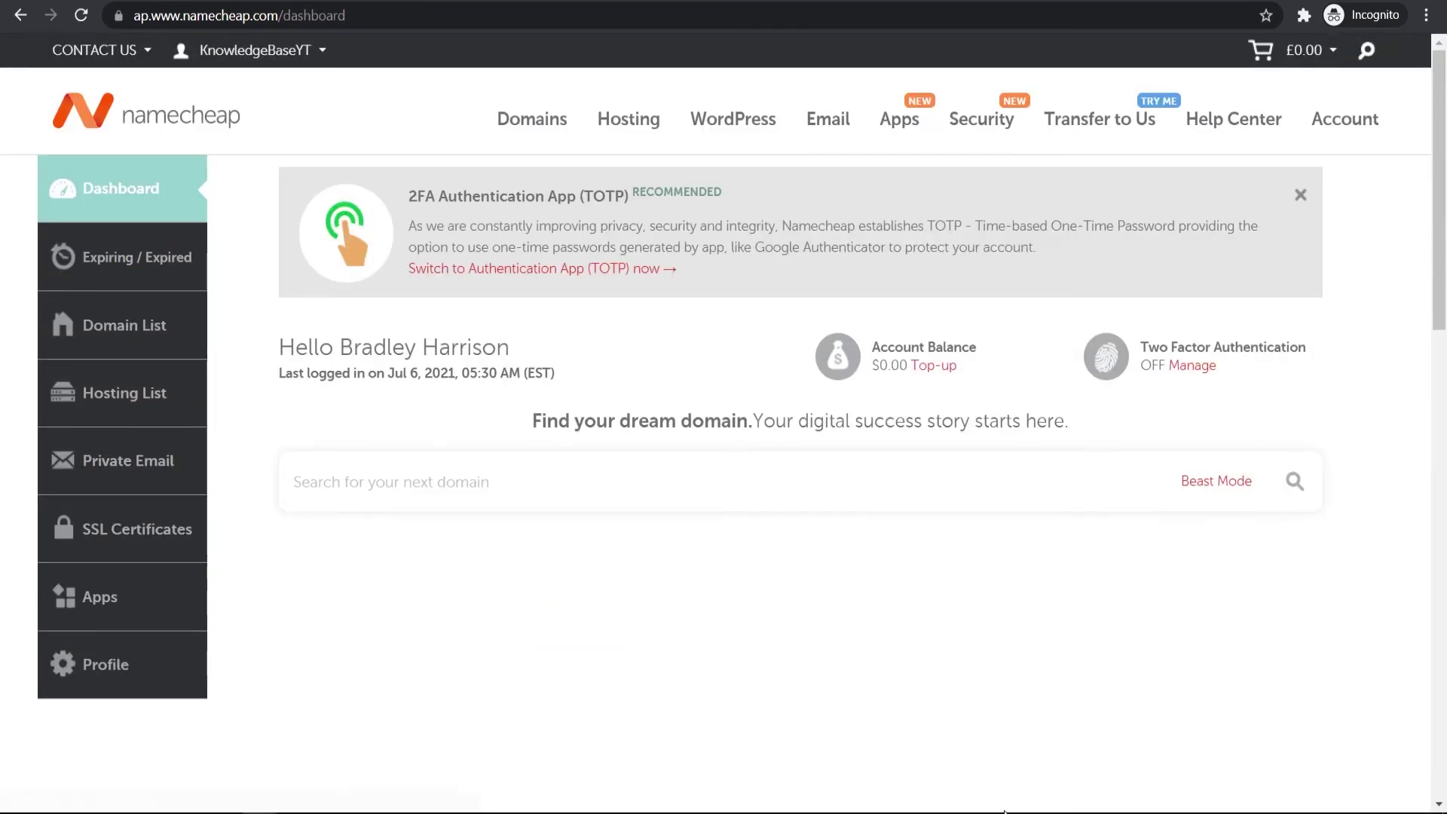
Step: Open the Domain List, reload it, and switch the view to All Products
scroll(659, 374, "down", 1)
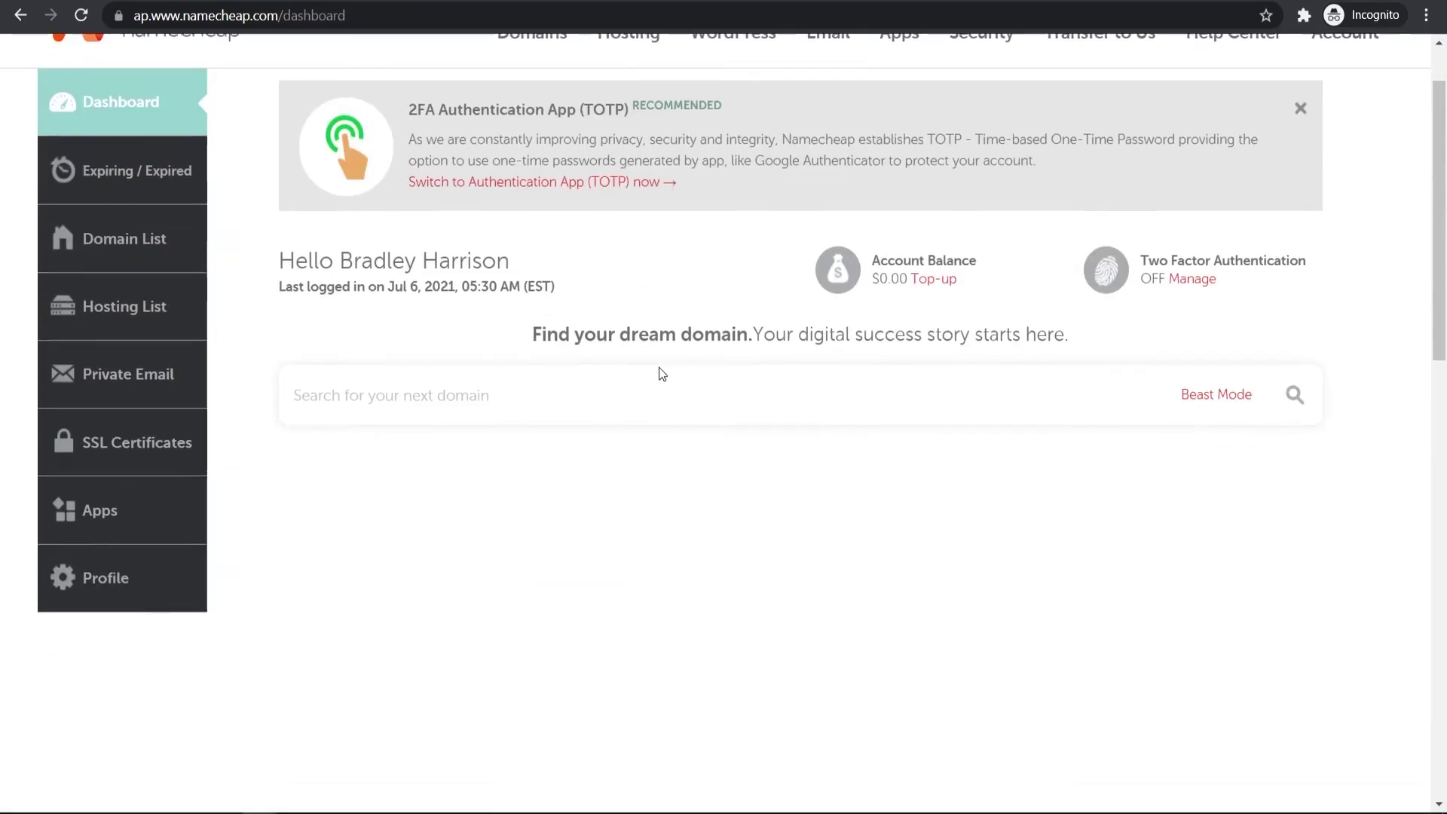
scroll(384, 237, "down", 3)
scroll(377, 245, "up", 3)
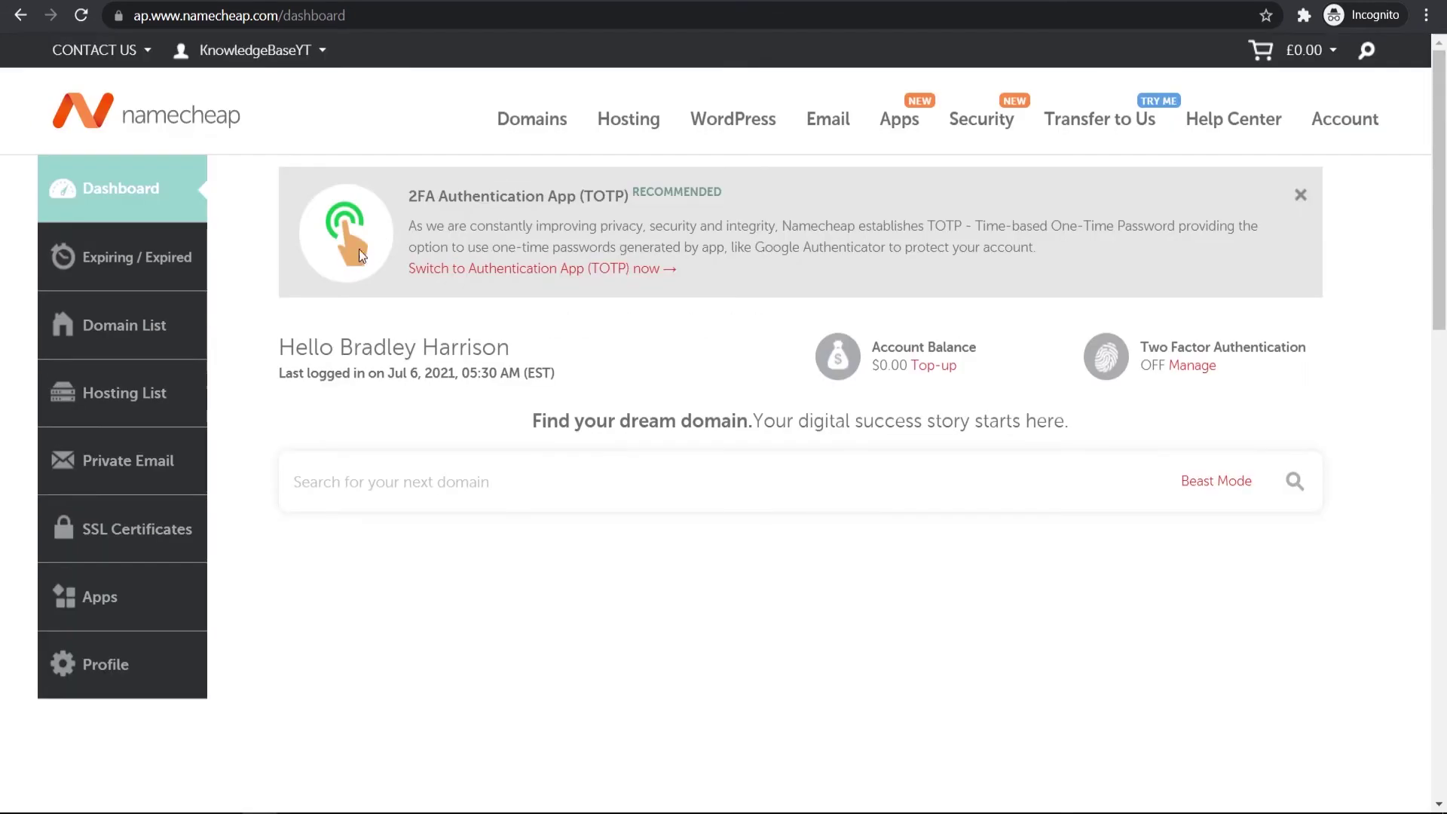
left_click(92, 327)
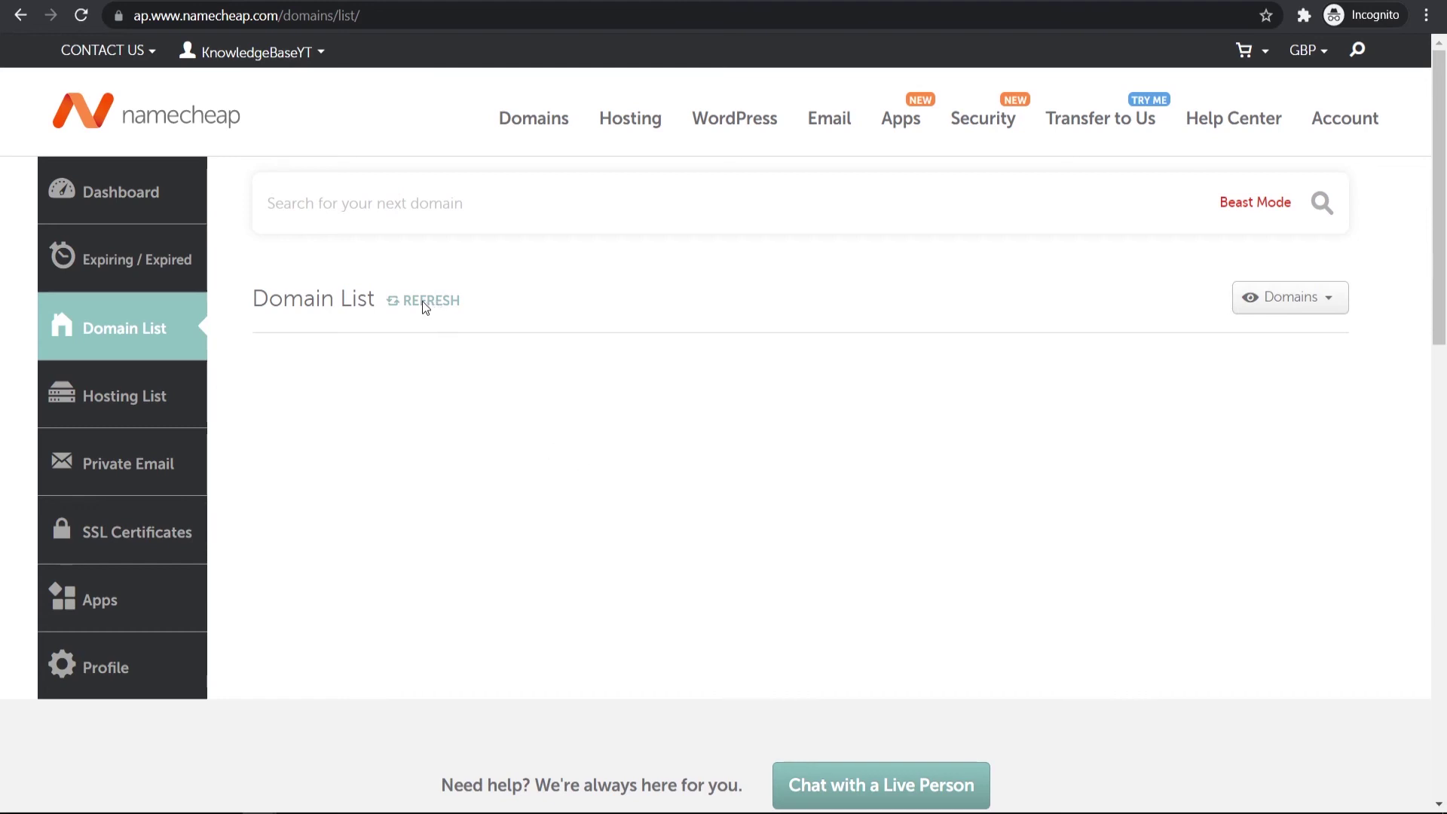
left_click(80, 16)
left_click(1295, 301)
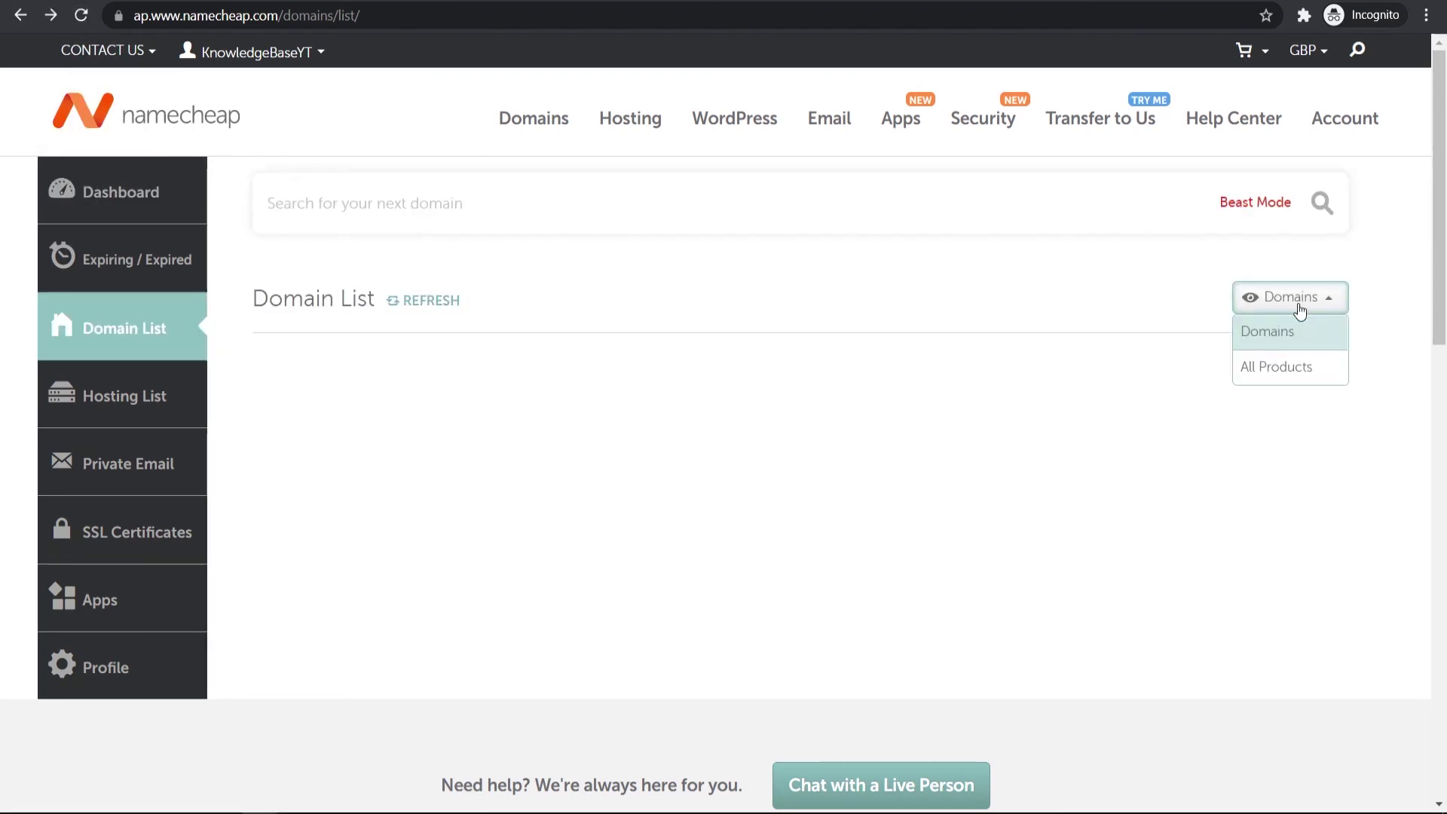
left_click(1265, 359)
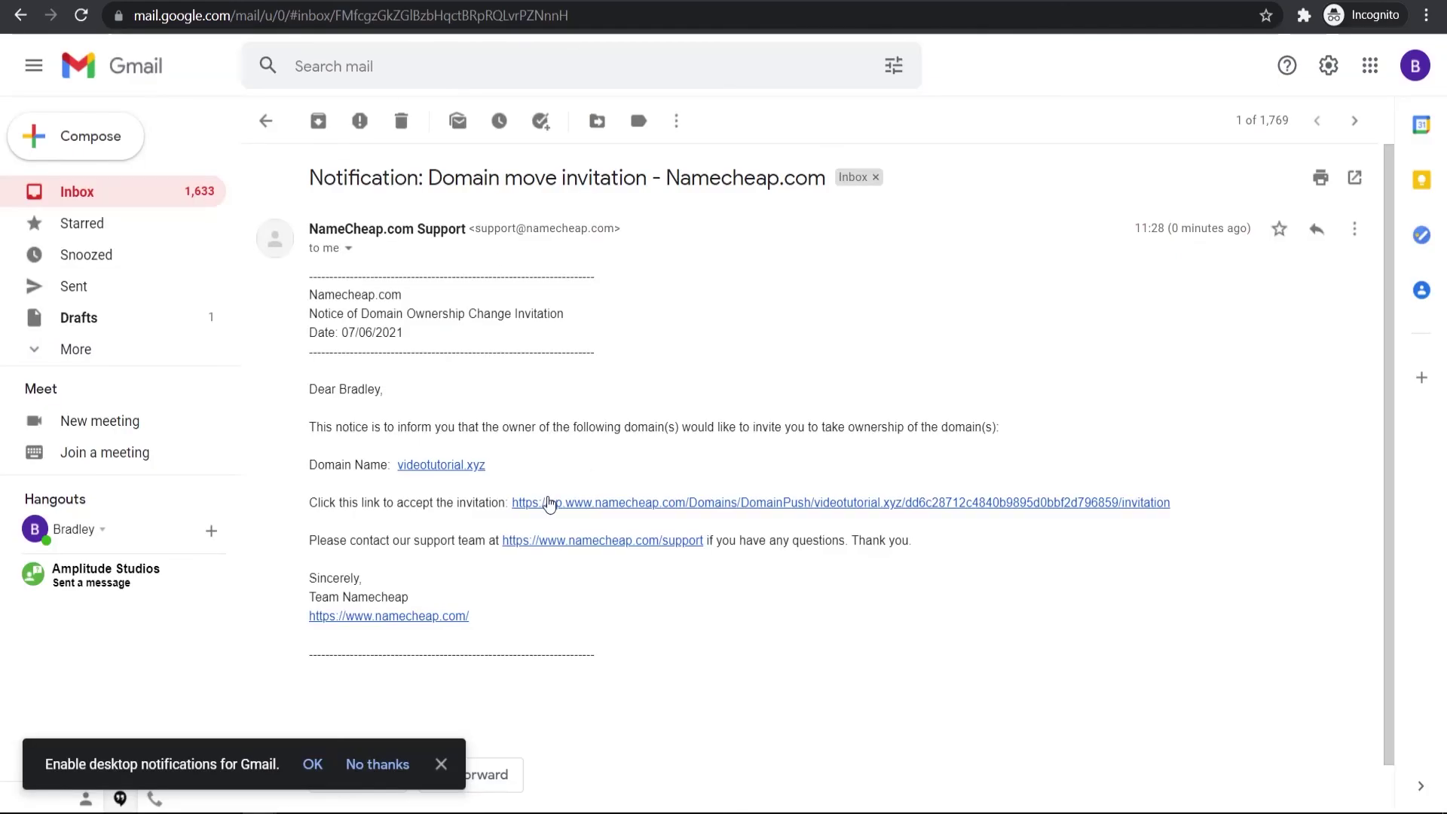
Step: Follow the email's invitation link again to reach videotutorial.xyz's Action Success page
left_click(570, 503)
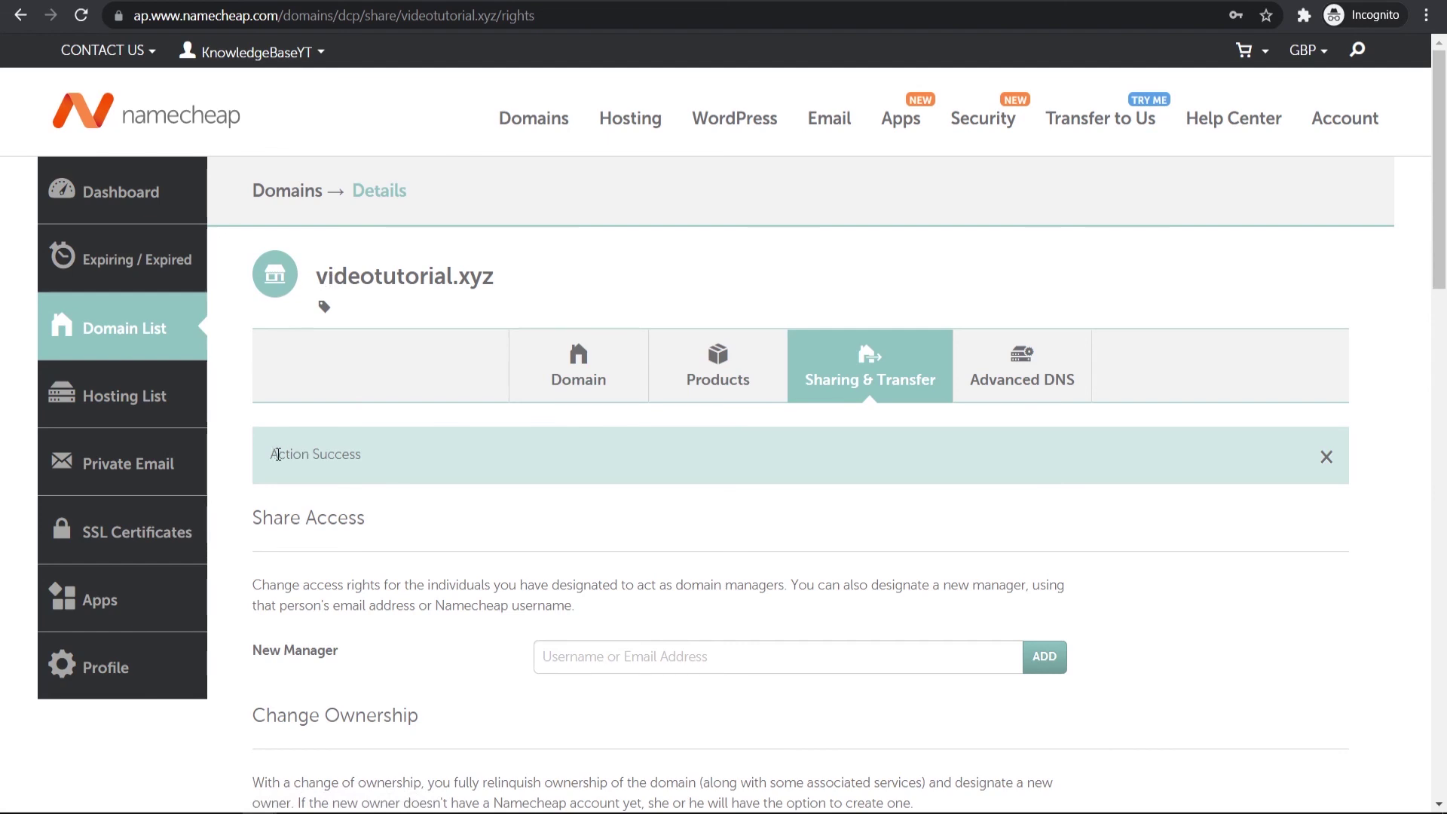
Step: Highlight the Action Success message, then open the Domain List showing videotutorial.xyz Active
left_click_drag(272, 457, 462, 462)
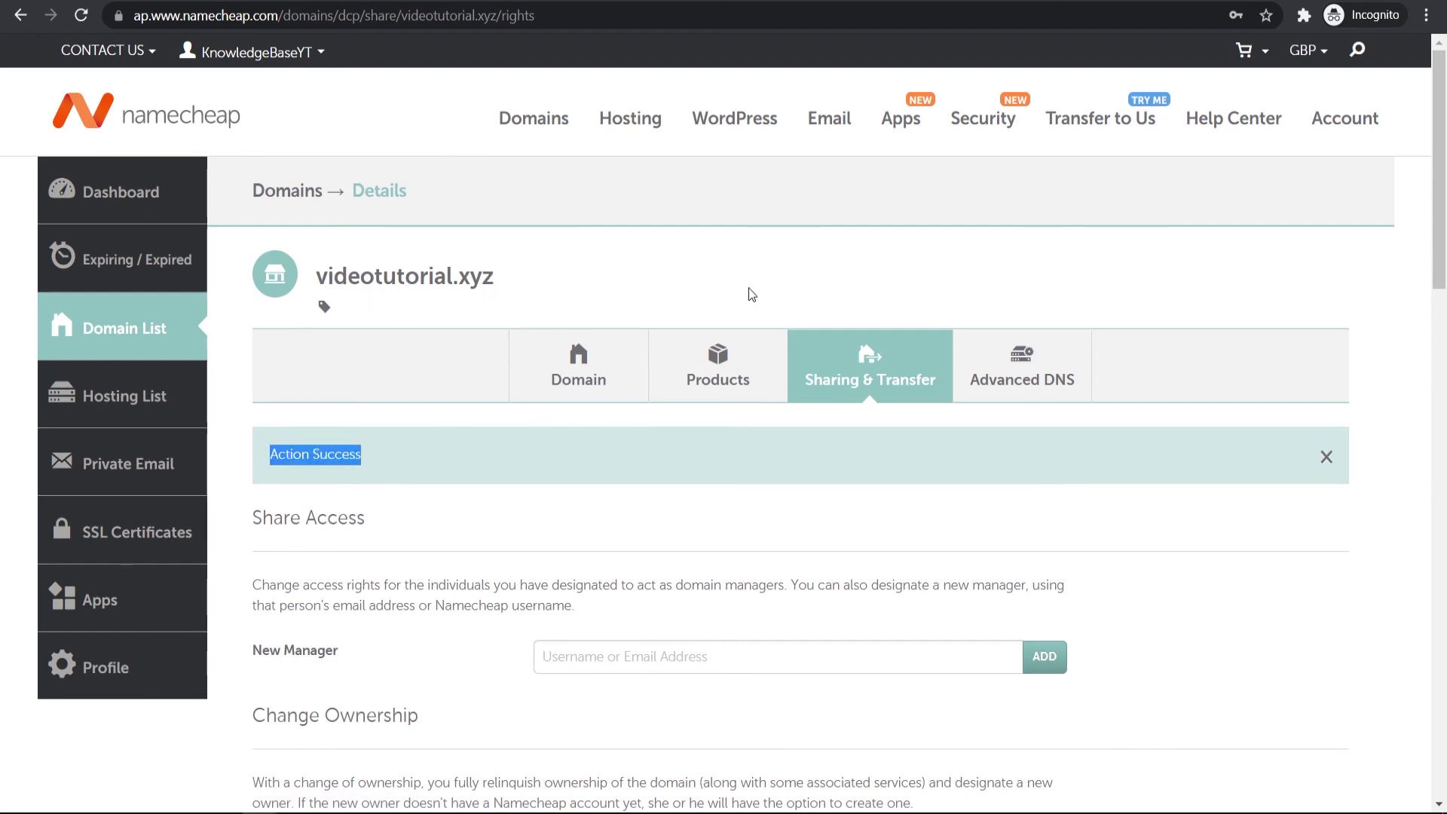
scroll(769, 288, "down", 6)
scroll(769, 288, "up", 6)
left_click(132, 325)
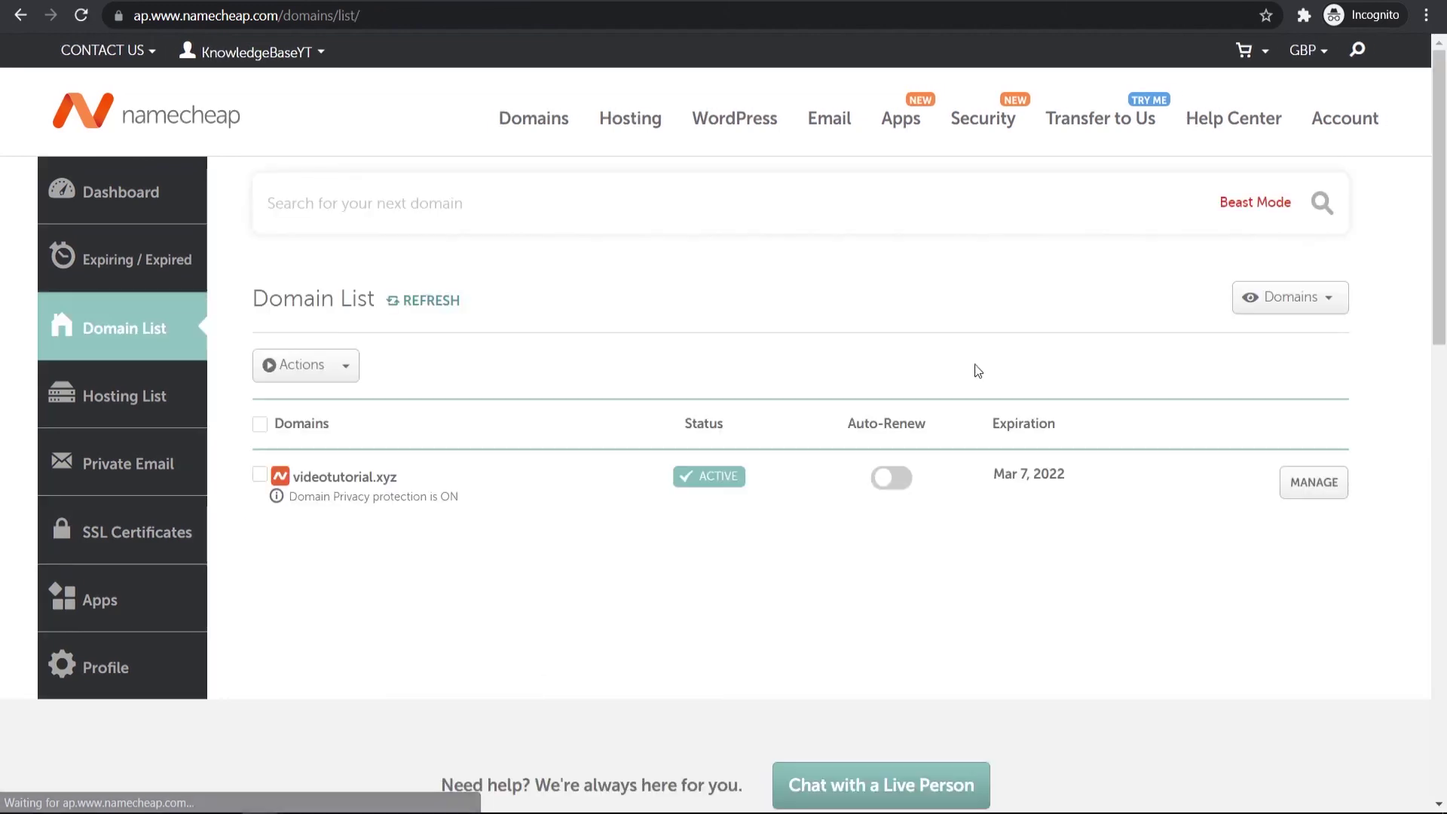